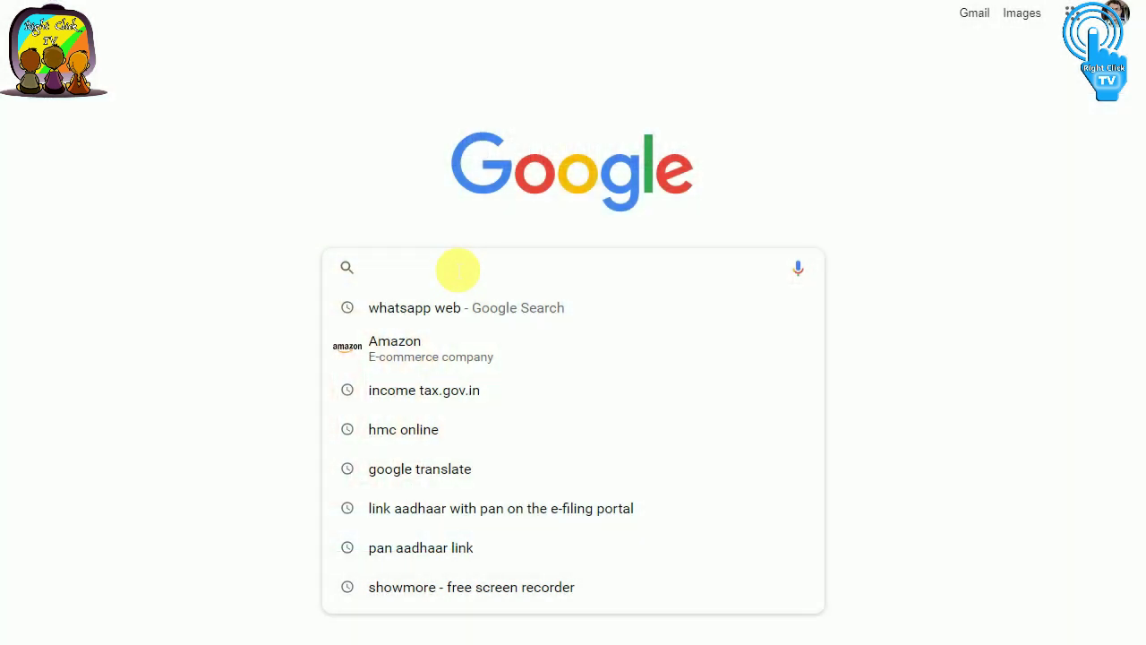
- Search Google for 'Income Tax' and open the official 'Home | Income Tax Department' site
type("In")
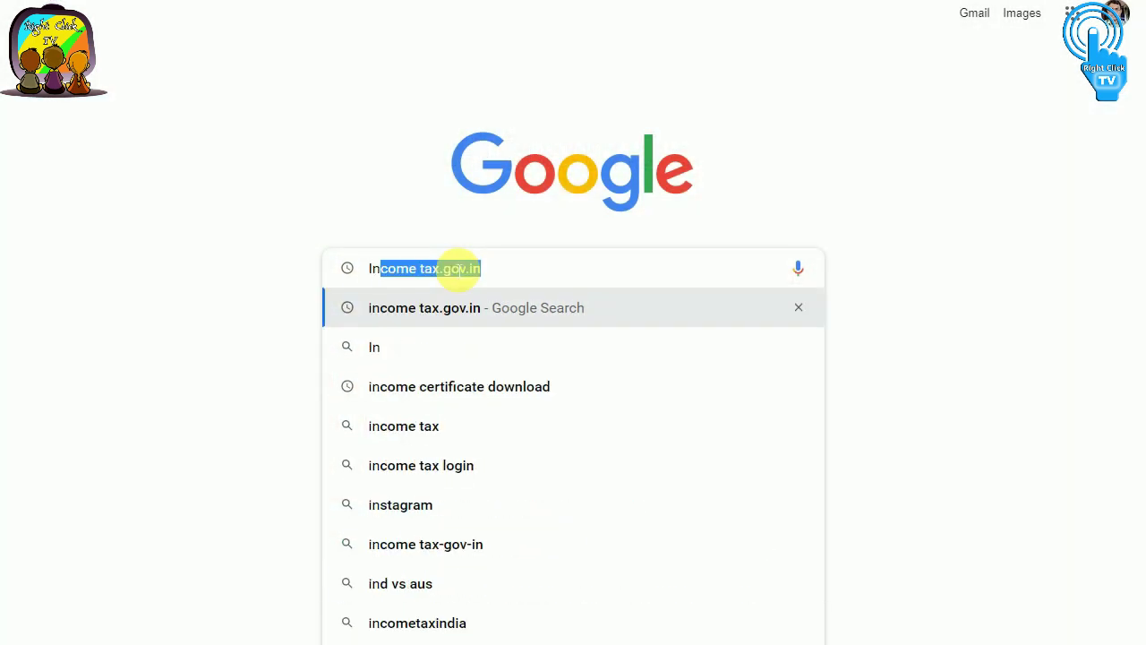
type("come ")
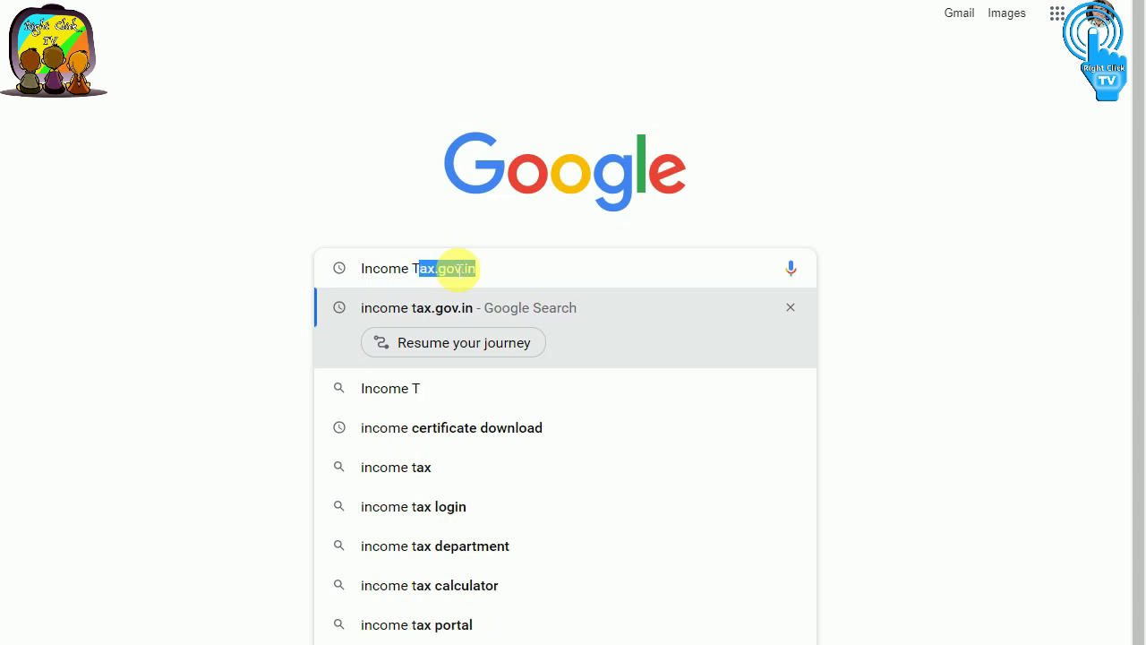
type("Tax")
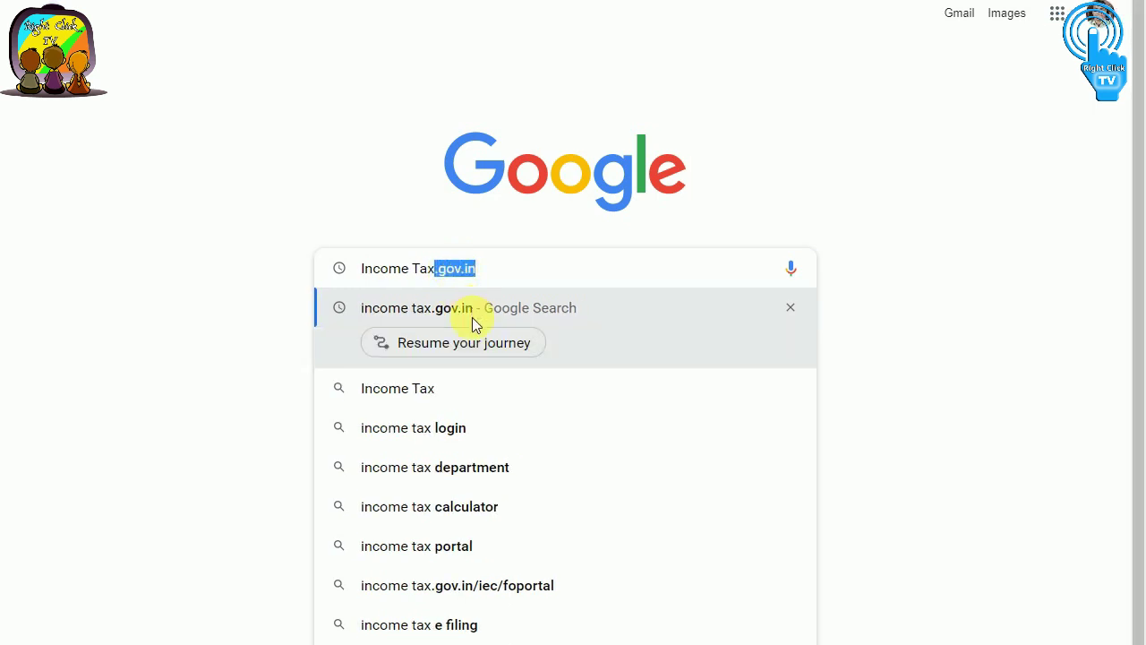
left_click(429, 400)
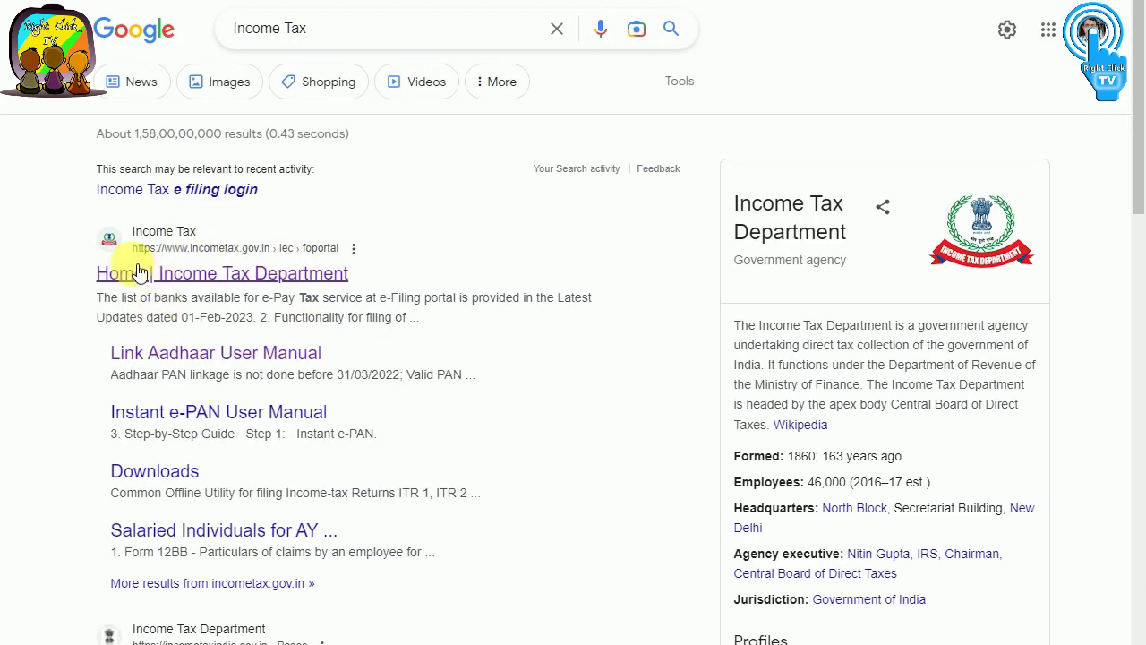
left_click(131, 281)
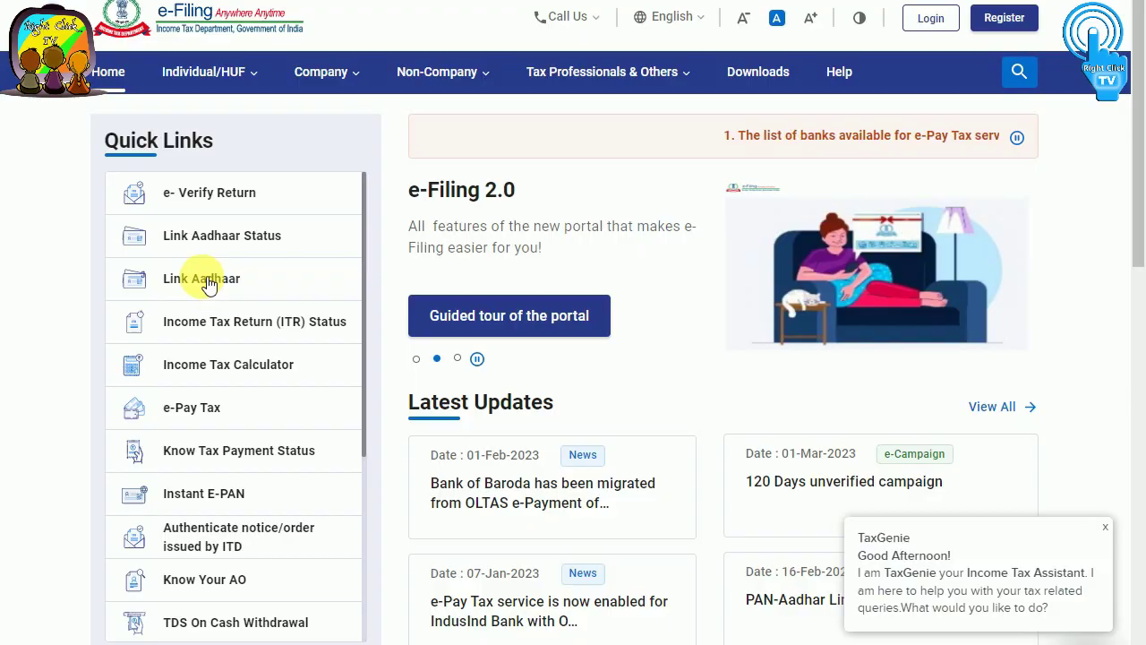
- Open the Link Aadhaar quick link and close the TaxGenie chat popup
left_click(208, 283)
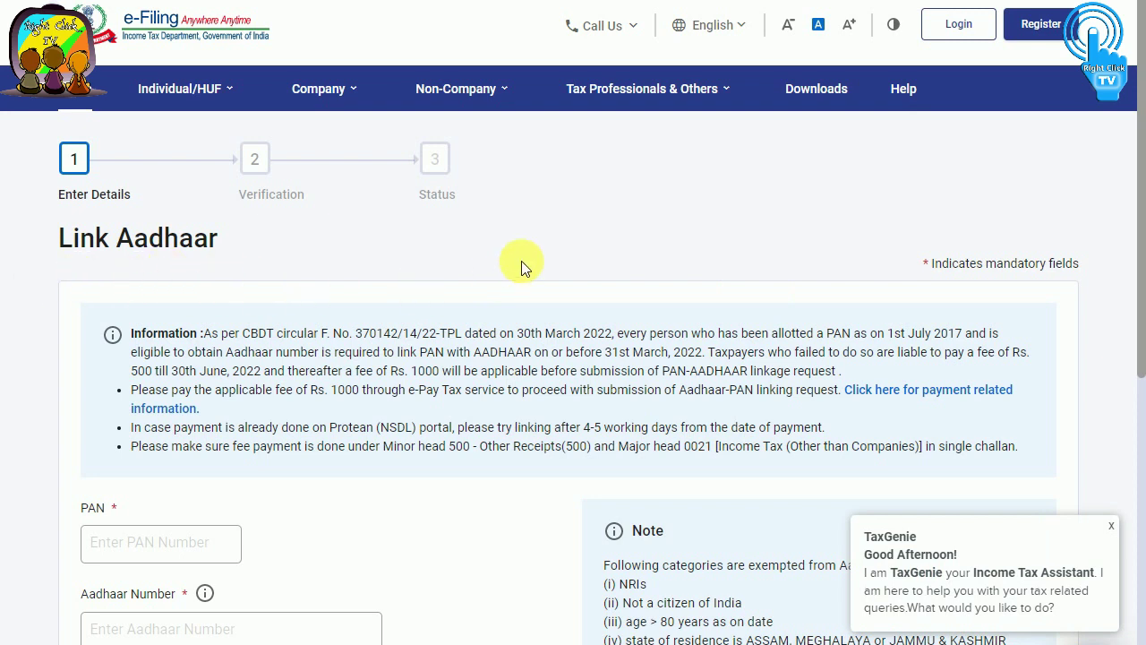
scroll(524, 228, "down", 3)
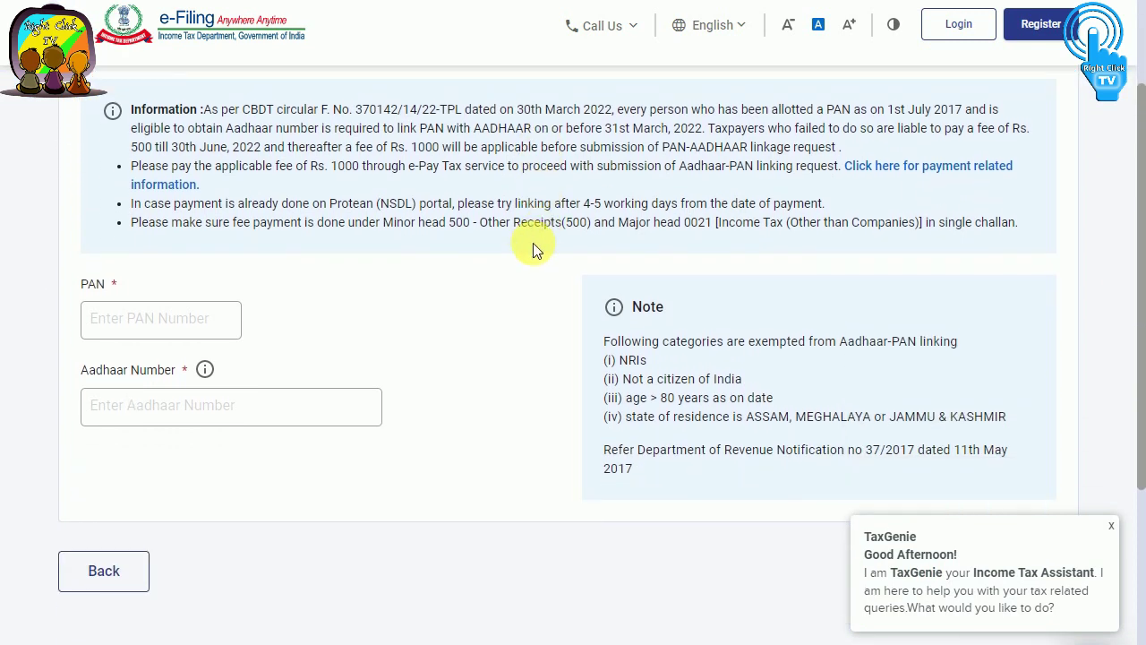
left_click(1111, 524)
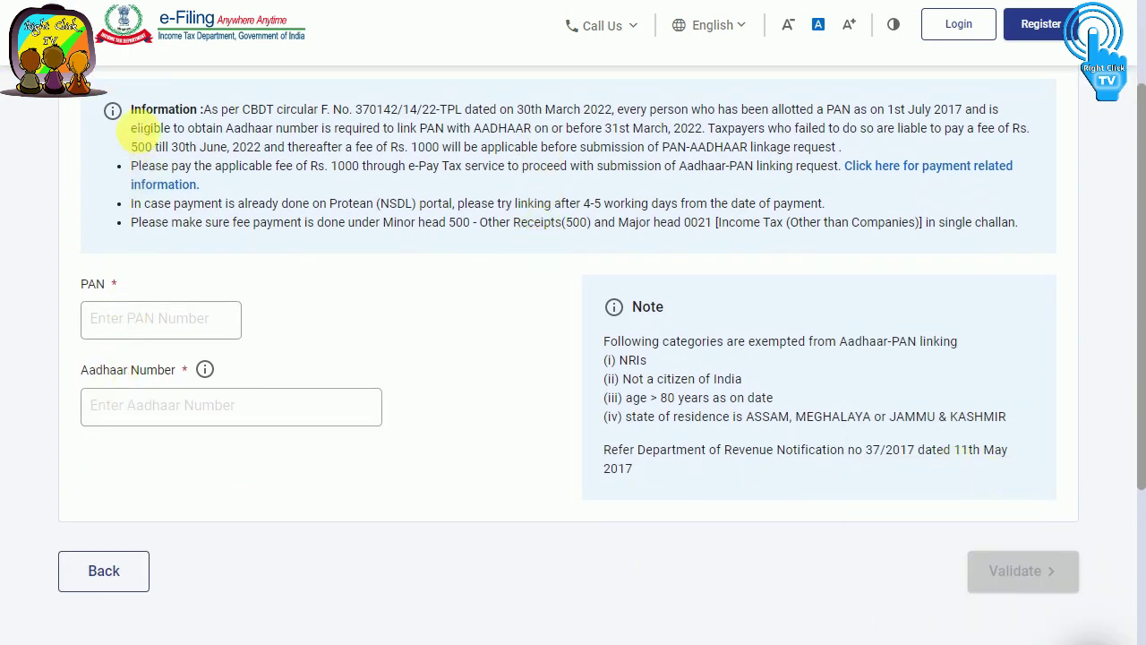
- Enter the PAN and the Aadhaar number in the Link Aadhaar form
left_click(128, 316)
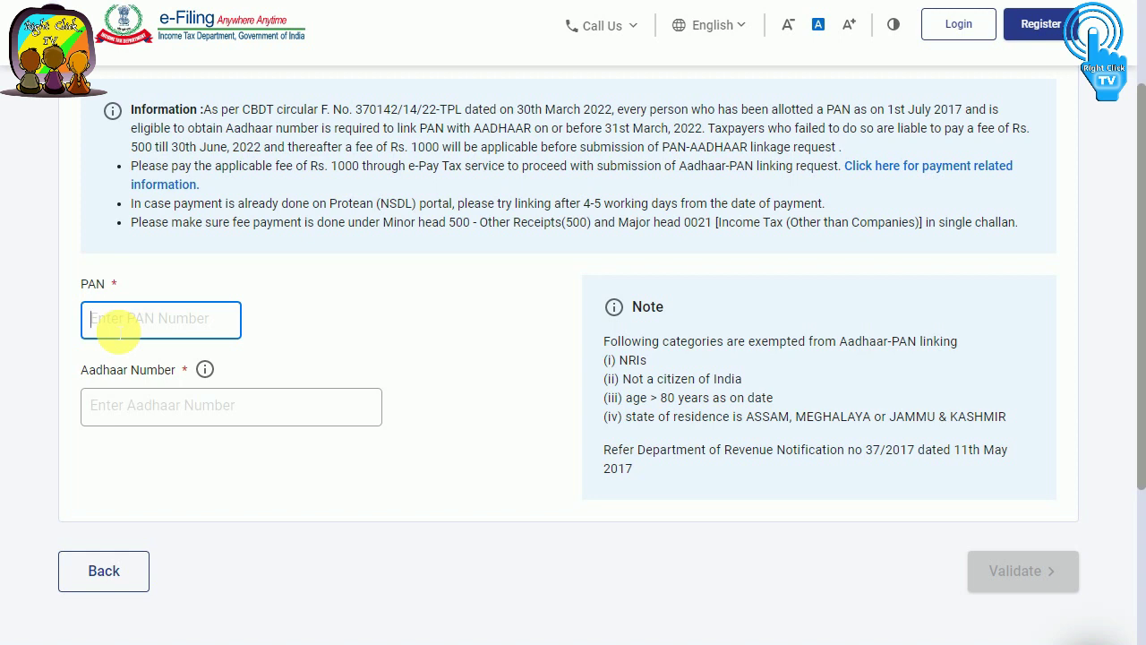
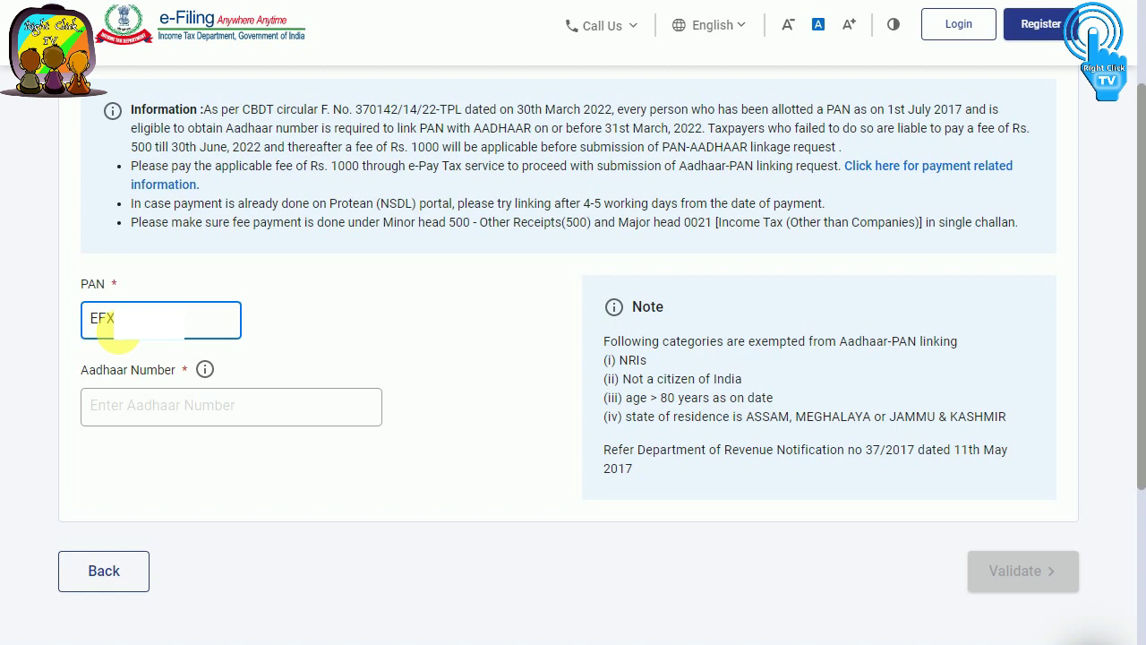
left_click(125, 410)
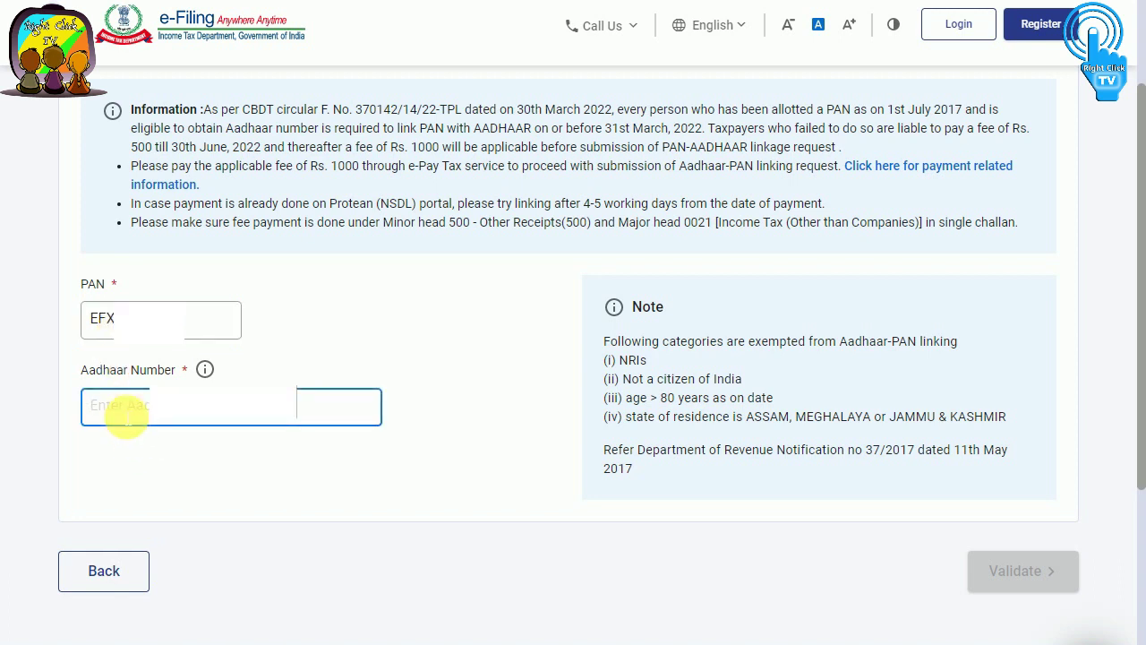
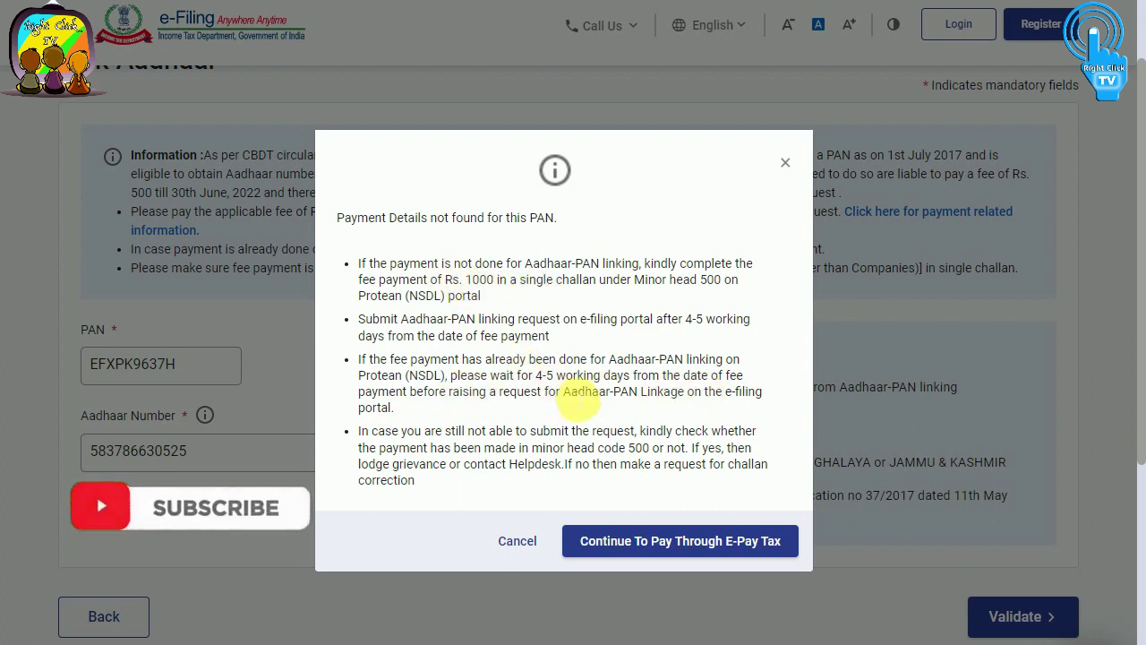
- Continue to e-Pay Tax and enter the PAN in the PAN / TAN field, correcting a typo
left_click(698, 542)
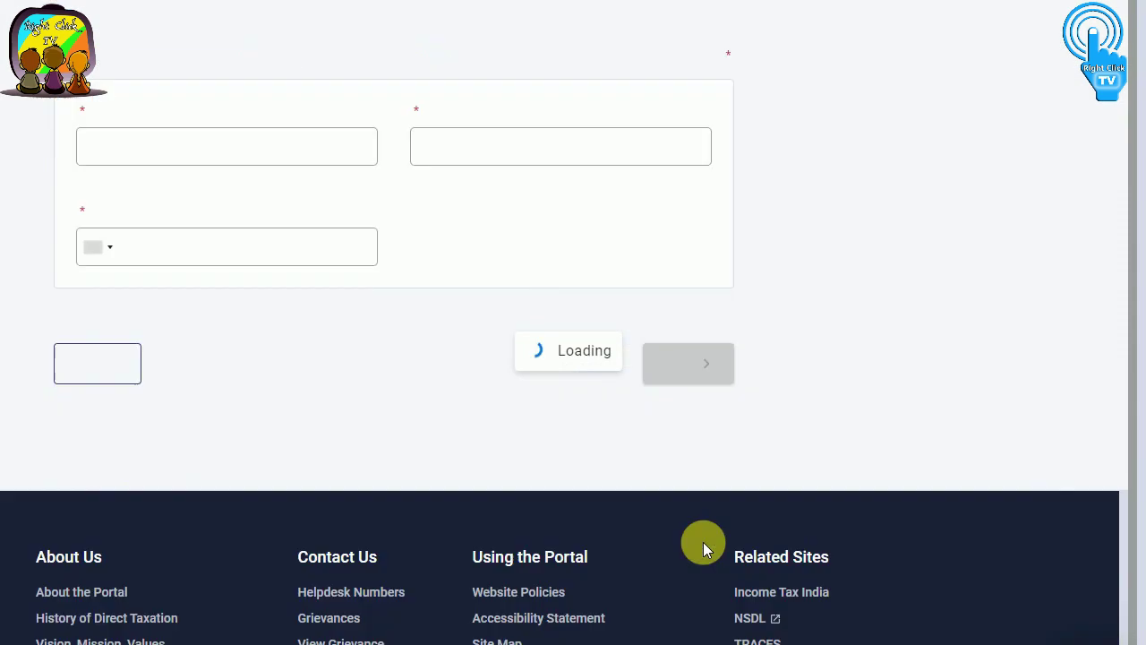
left_click(116, 358)
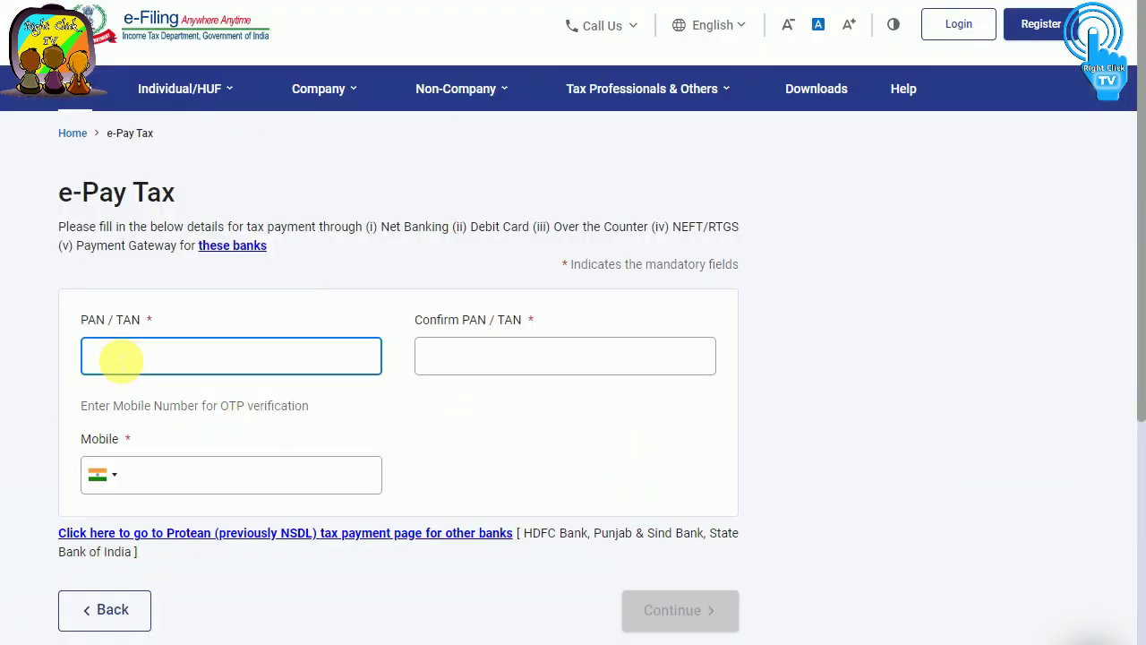
type("ABCDE1234")
key("BackSpace")
key("BackSpace")
key("BackSpace")
key("BackSpace")
key("BackSpace")
type("E1234")
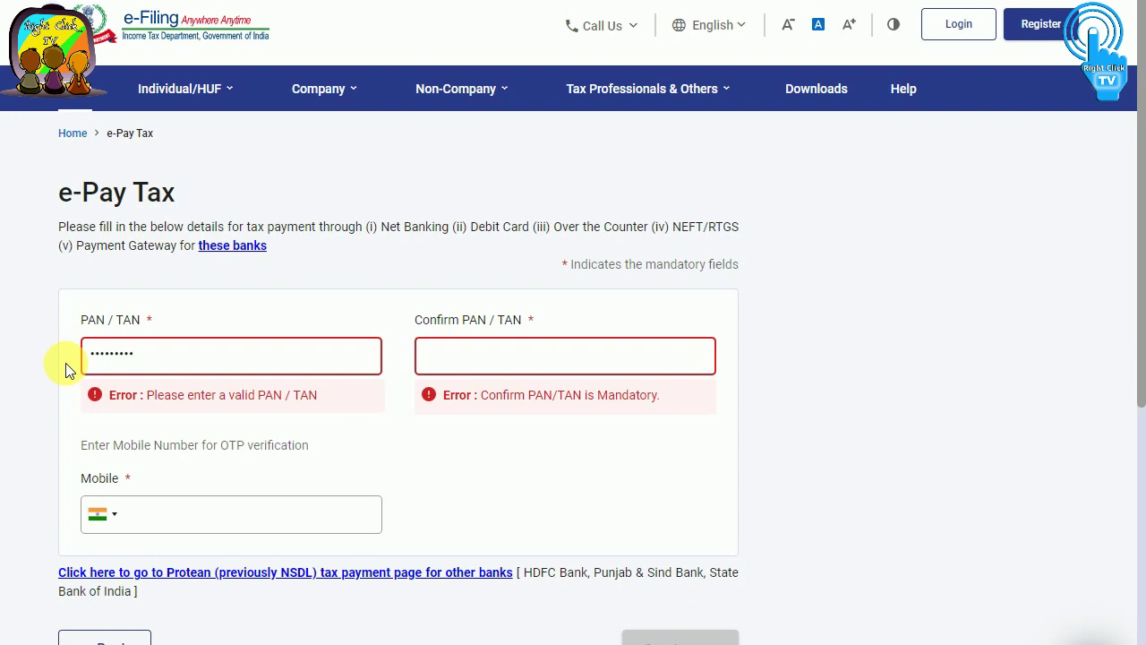
type("F")
- Confirm the PAN, enter the mobile number, and request the mobile OTP
left_click(463, 362)
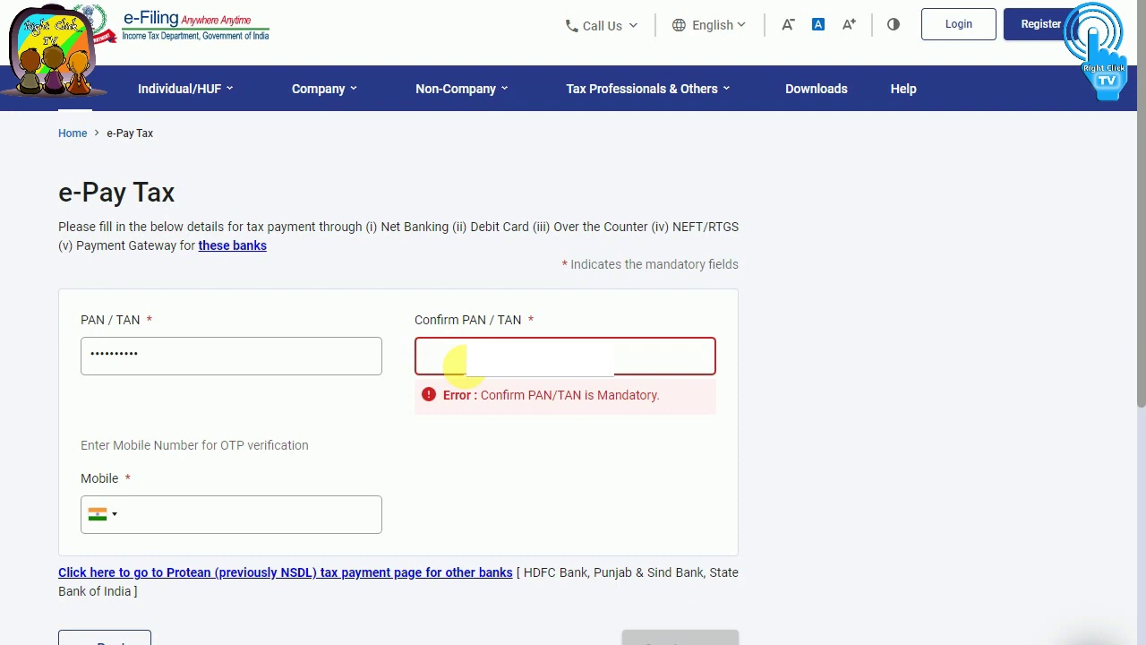
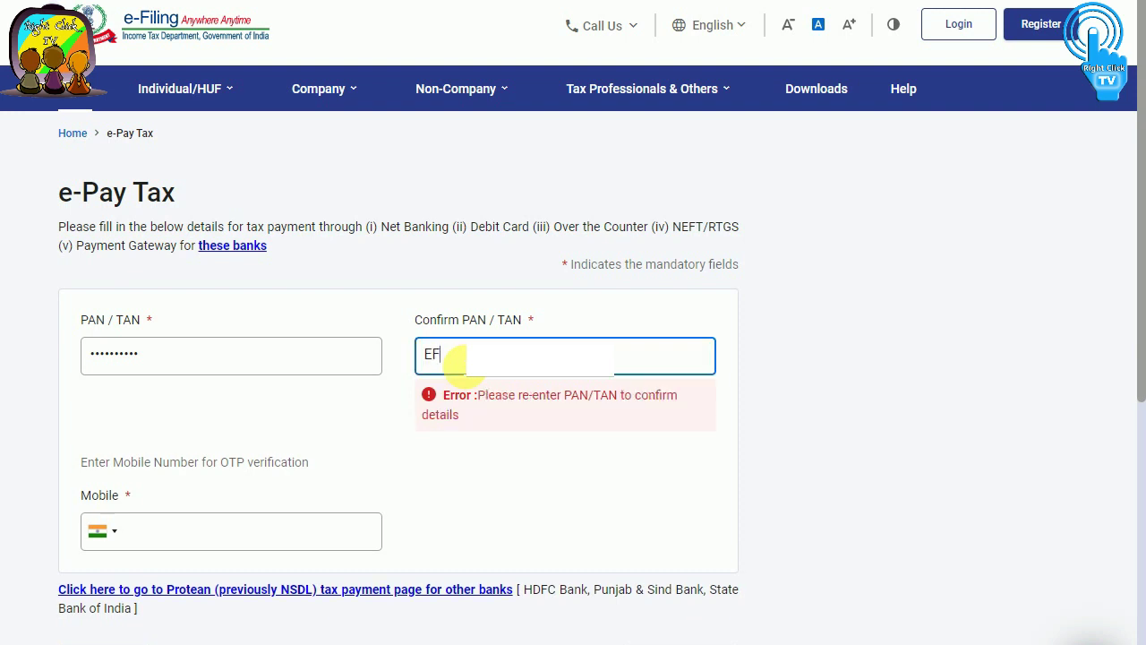
left_click(199, 486)
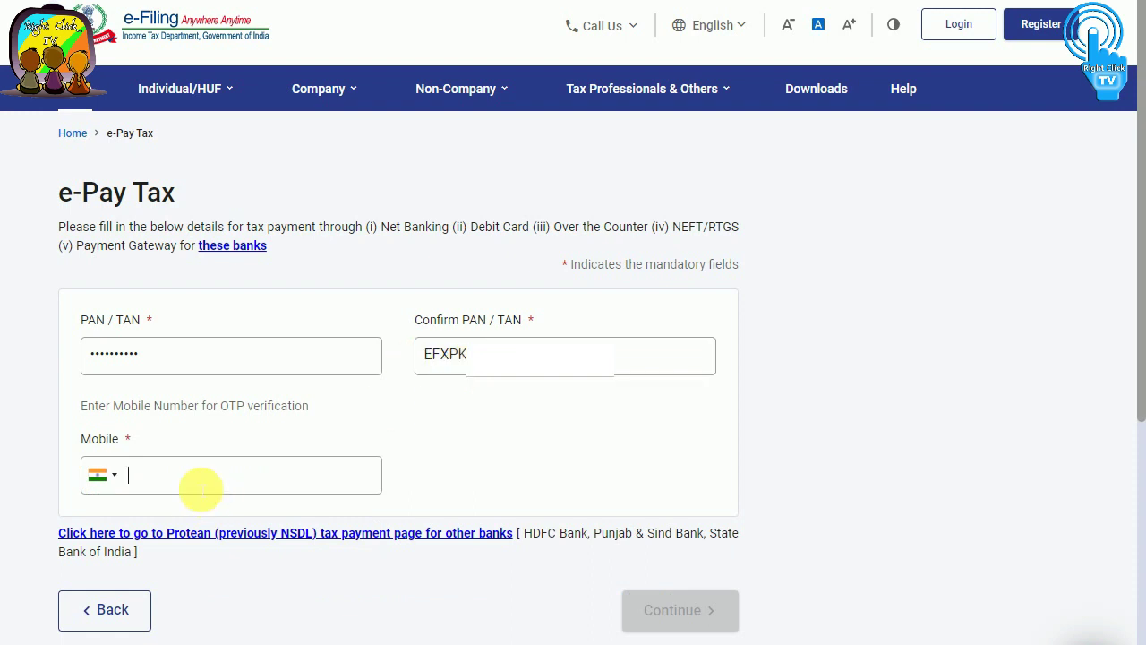
type("80133")
key("BackSpace")
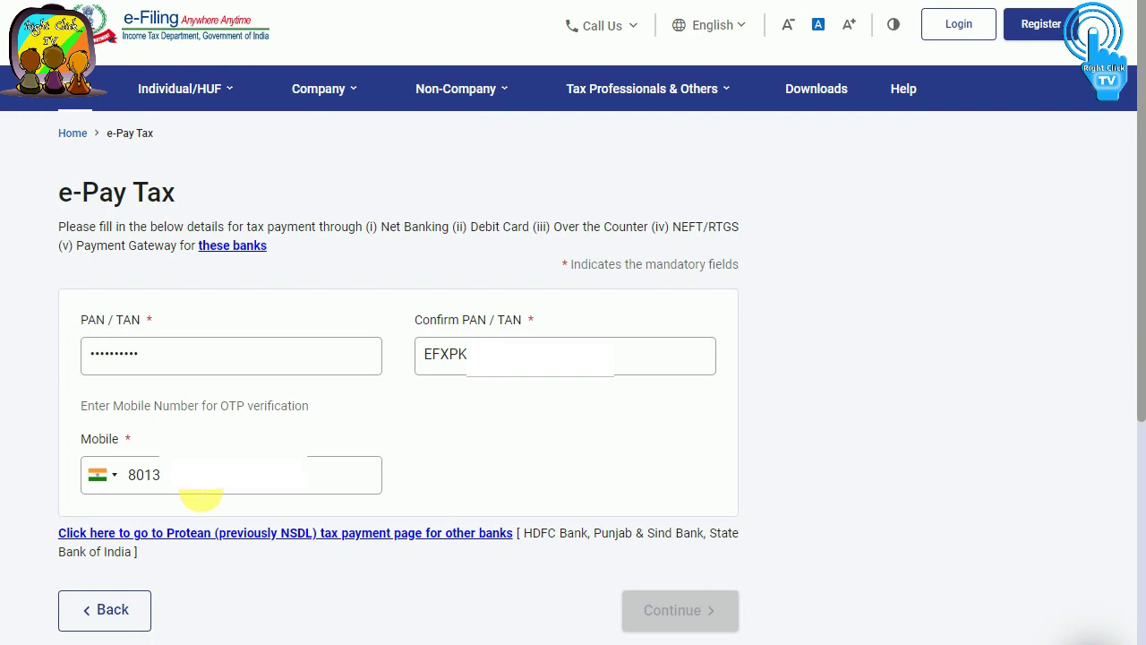
left_click(660, 610)
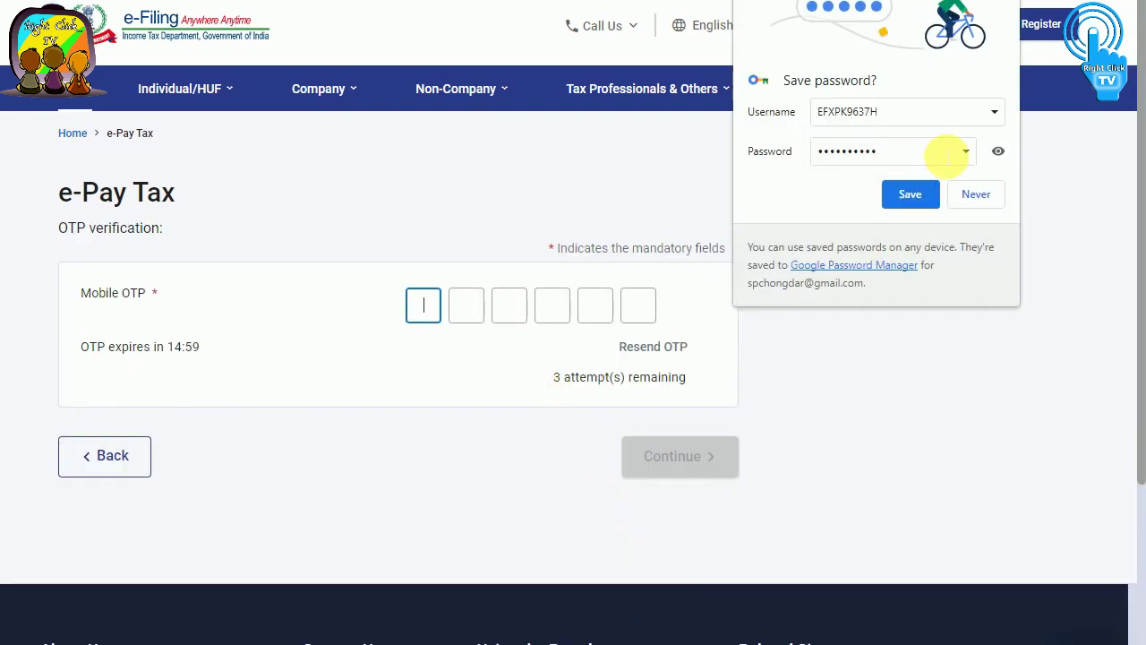
- Dismiss Chrome's save-password prompt, verify the six-digit mobile OTP, and continue to a new payment
left_click(676, 306)
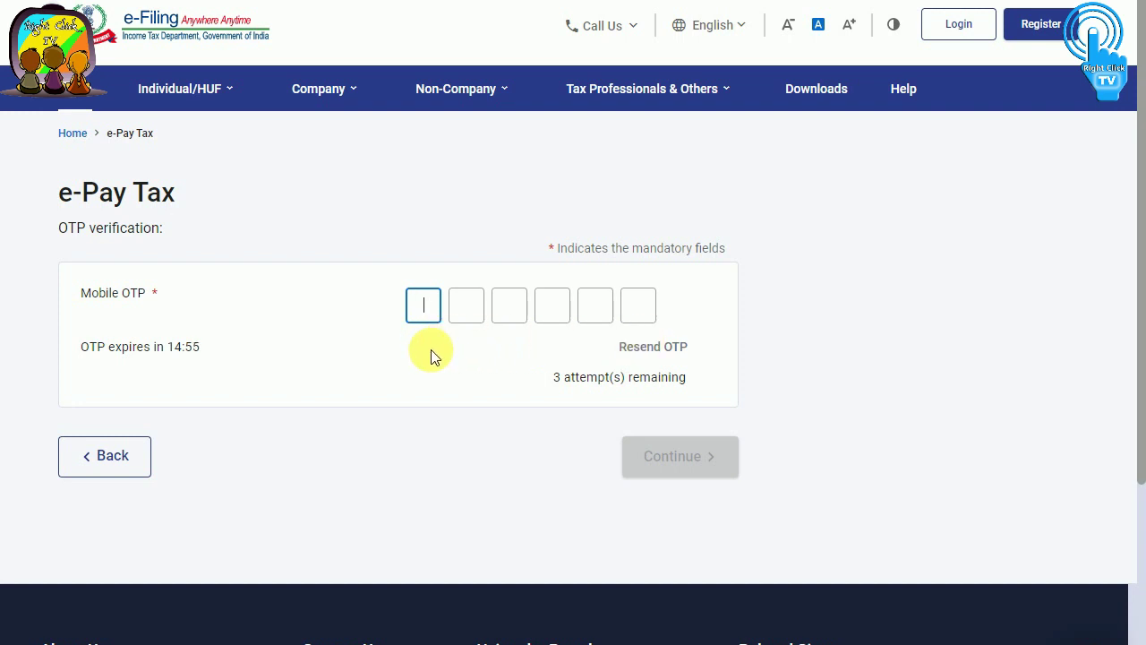
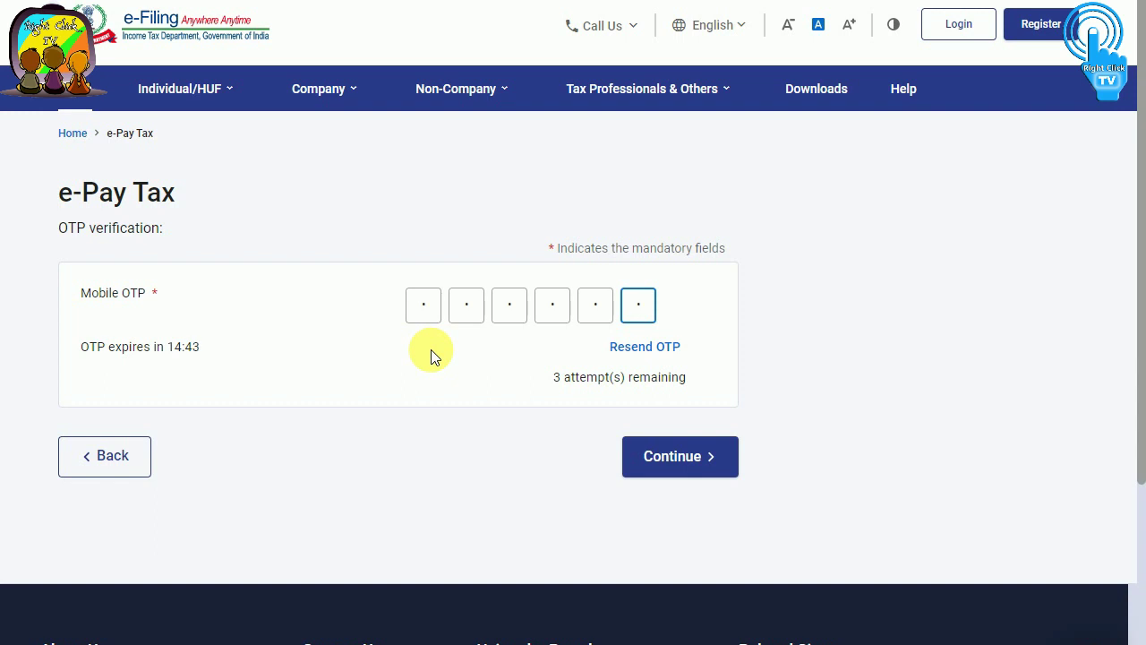
left_click(650, 462)
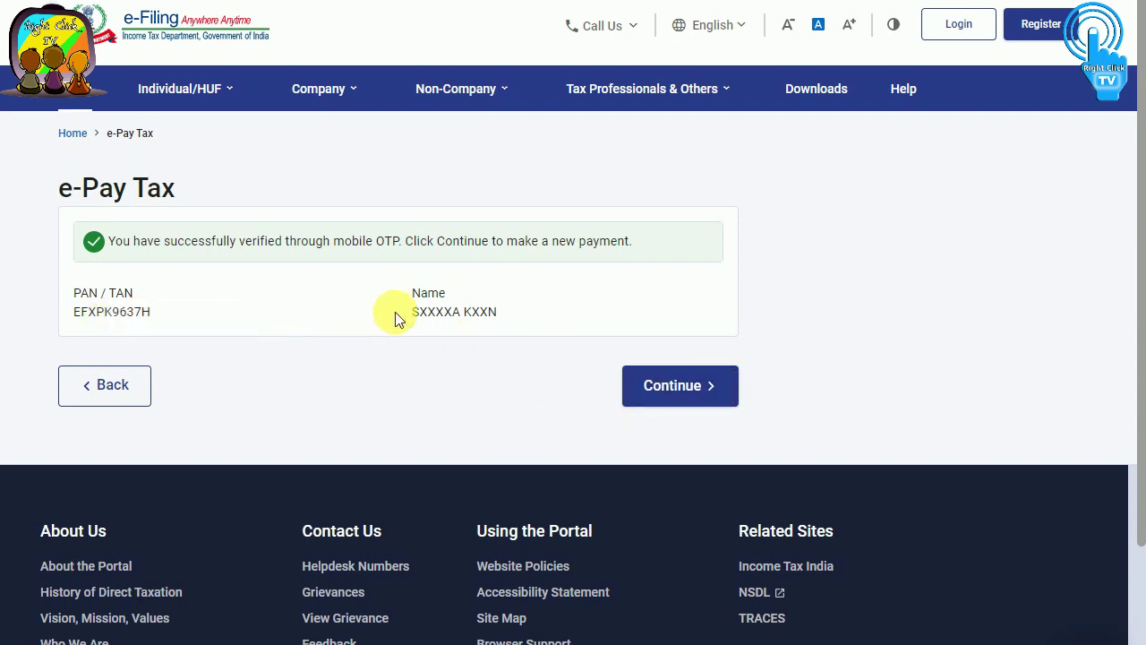
left_click(666, 386)
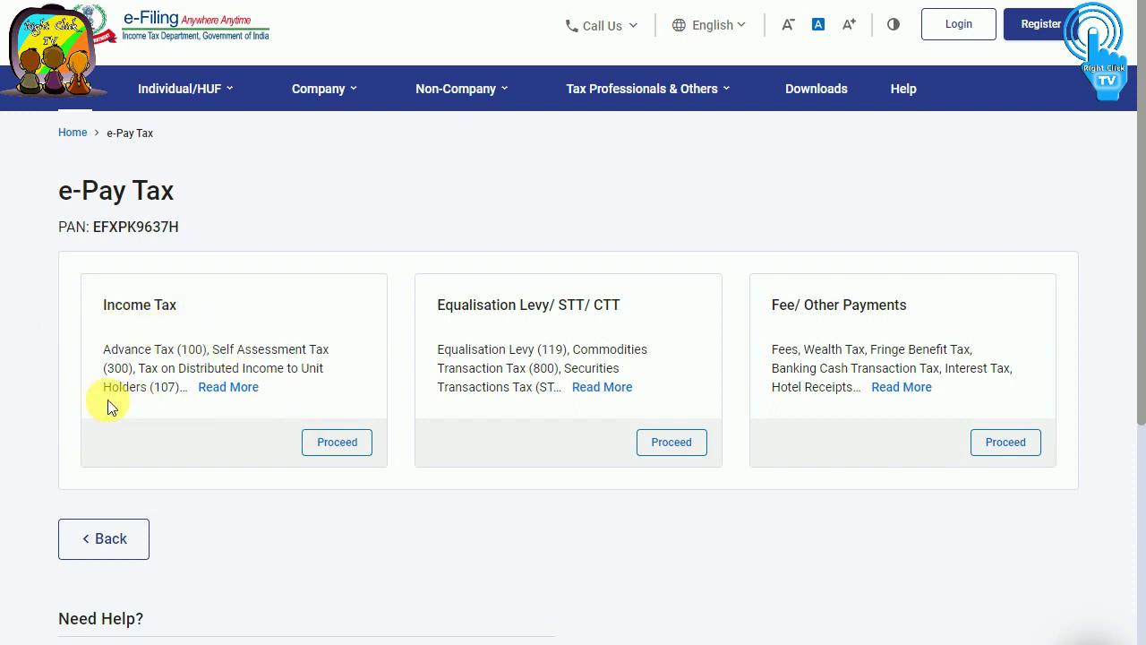
- Choose the Income Tax payment category with assessment year 2023-24
left_click(342, 447)
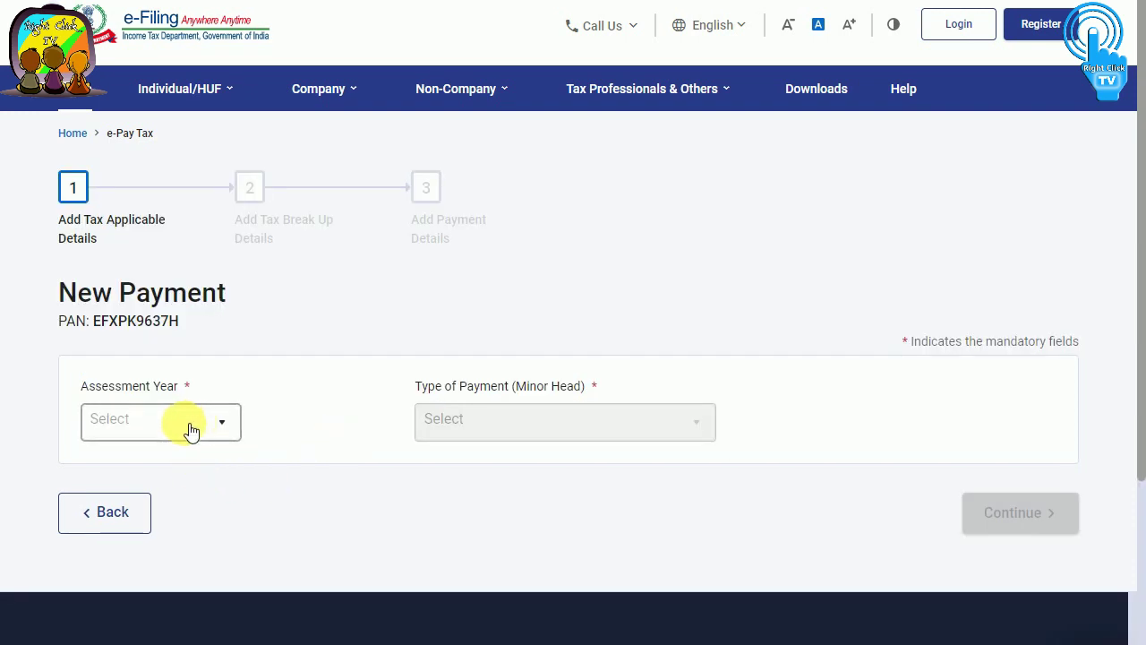
left_click(224, 428)
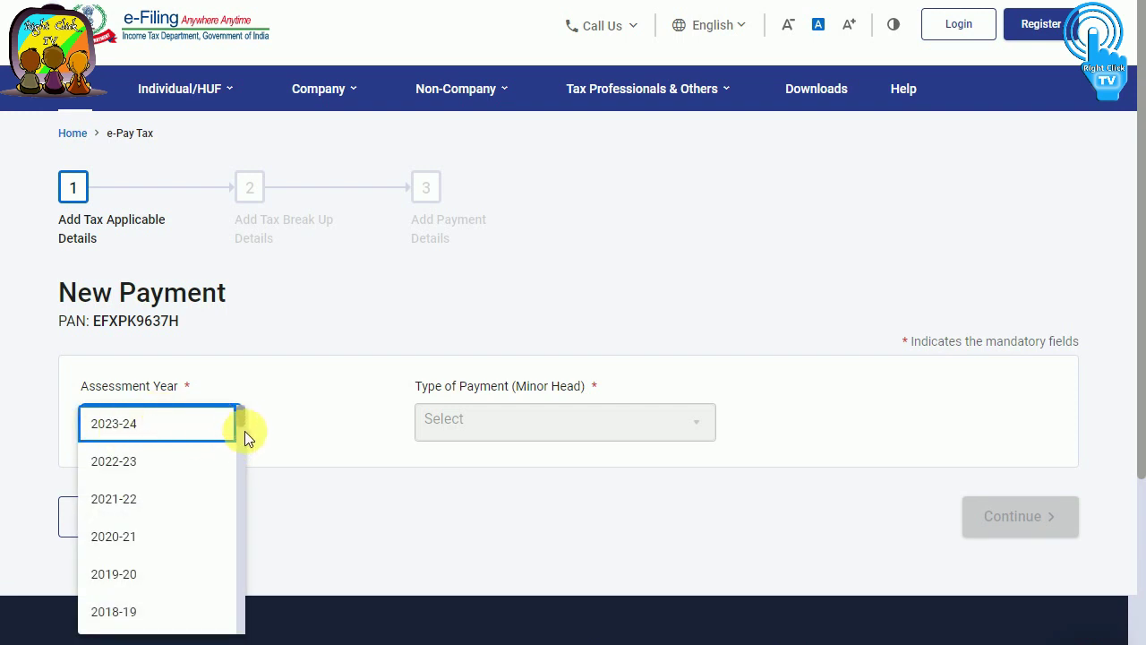
left_click(123, 430)
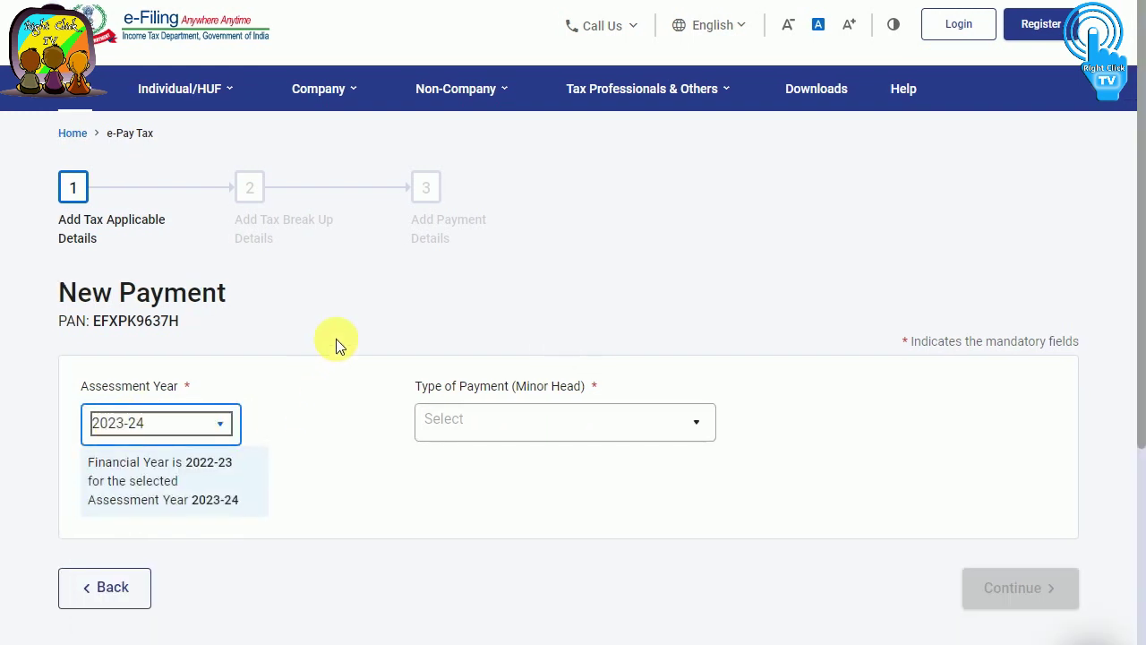
scroll(336, 338, "down", 3)
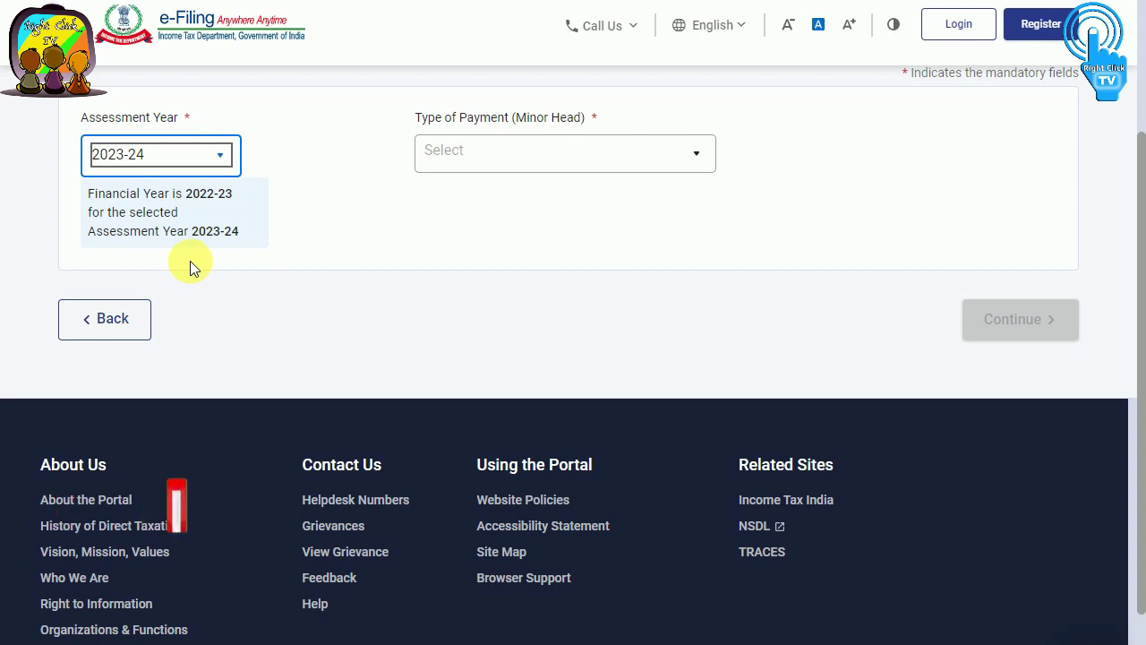
scroll(189, 261, "up", 1)
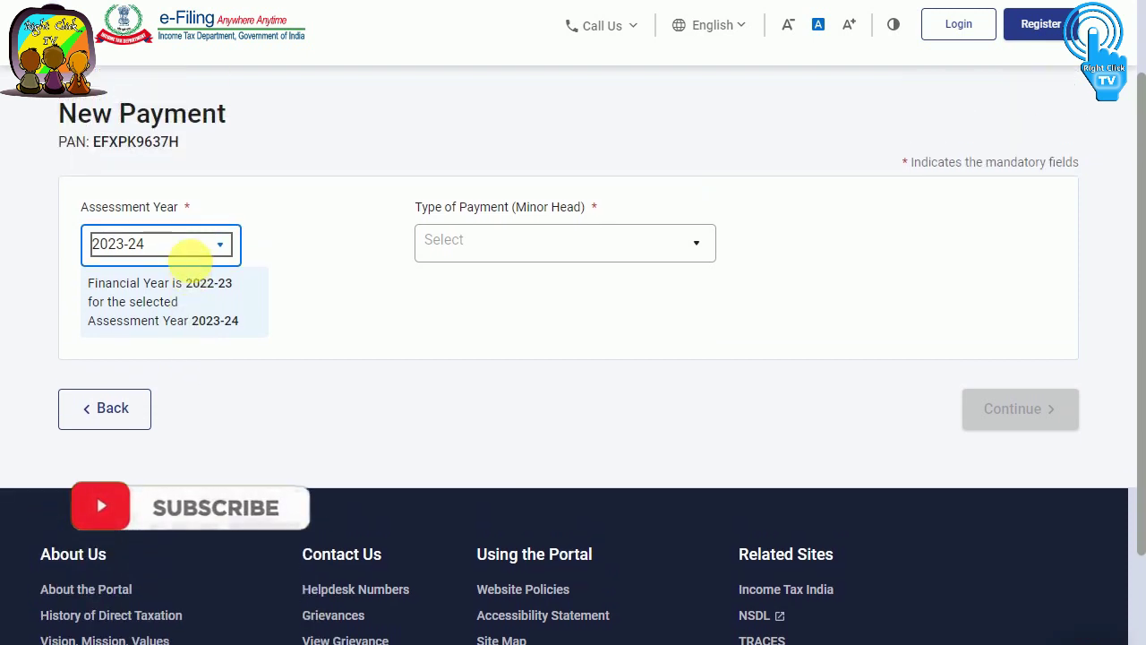
- Set payment type to Other Receipts (500) and accept the ₹1,000 Others break-up
left_click(466, 243)
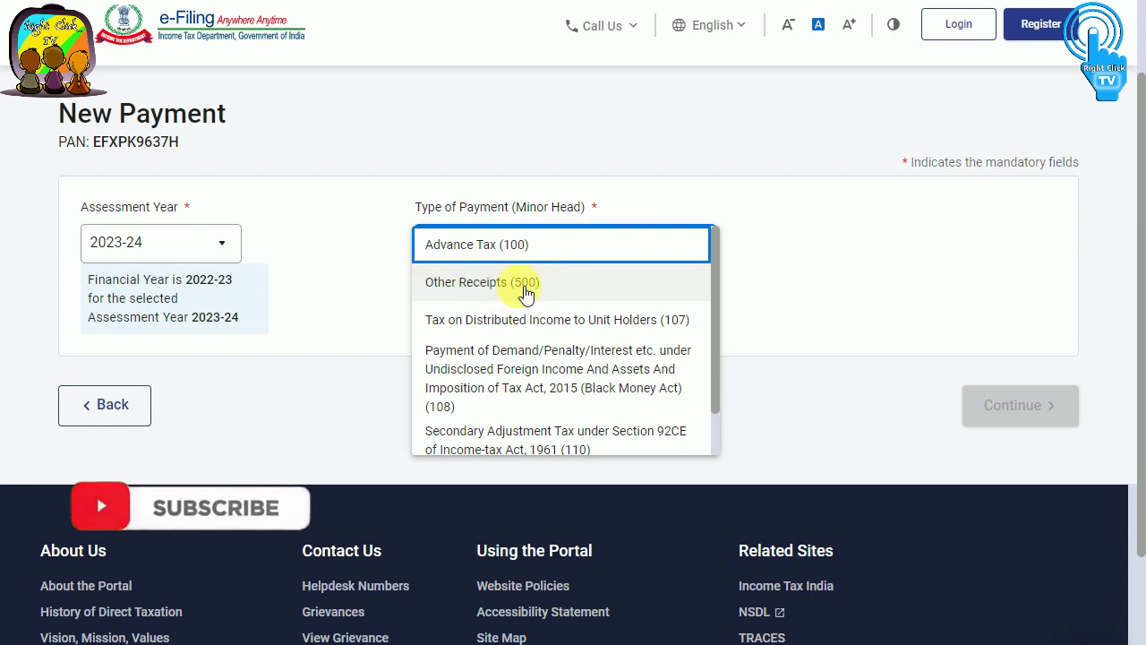
left_click(488, 292)
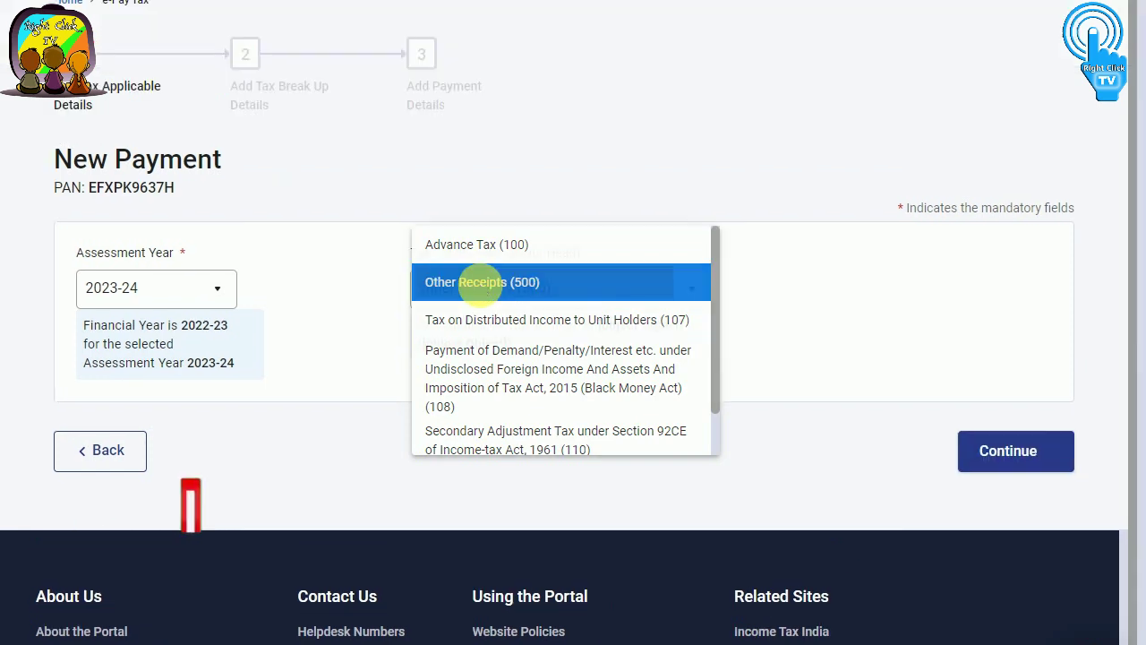
left_click(1021, 453)
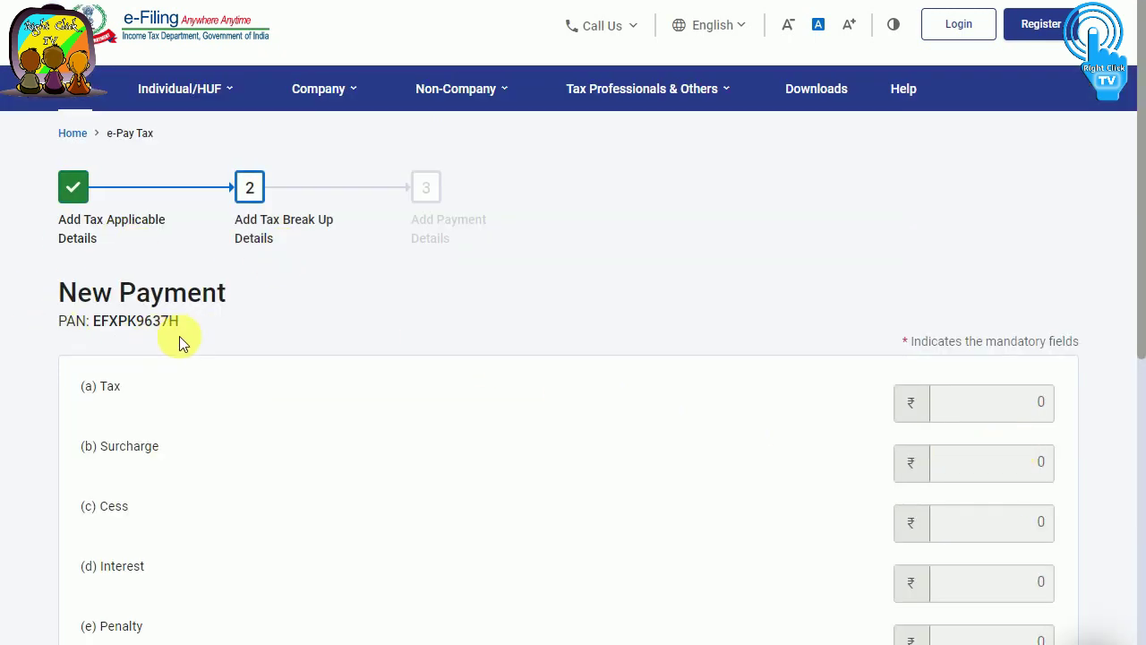
scroll(277, 318, "down", 4)
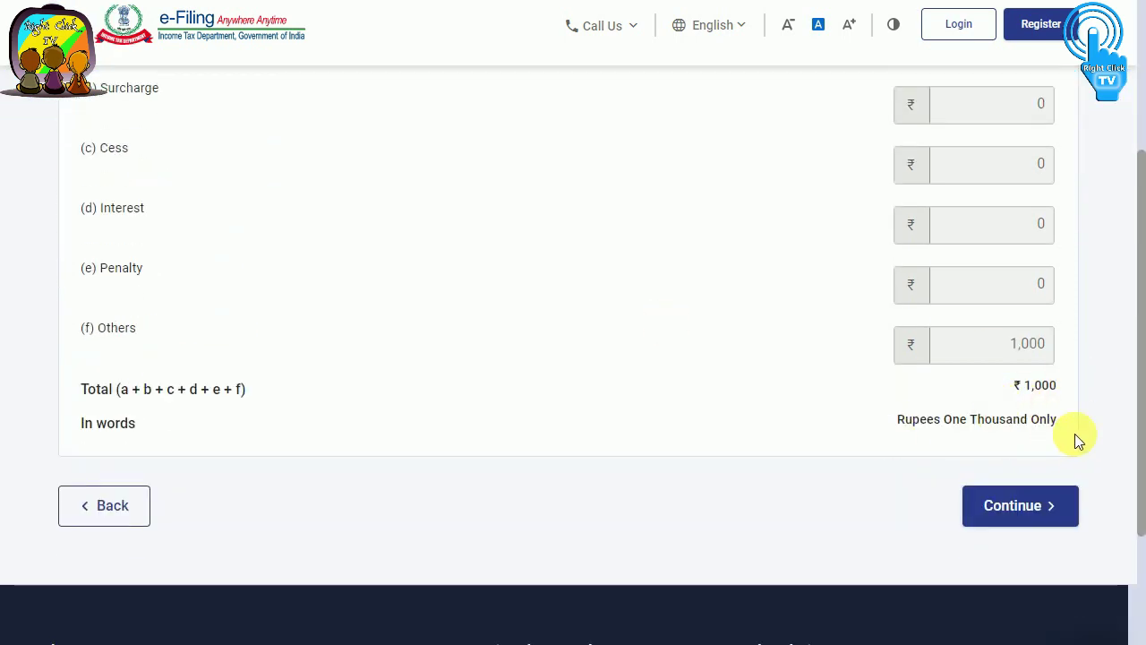
left_click(1014, 519)
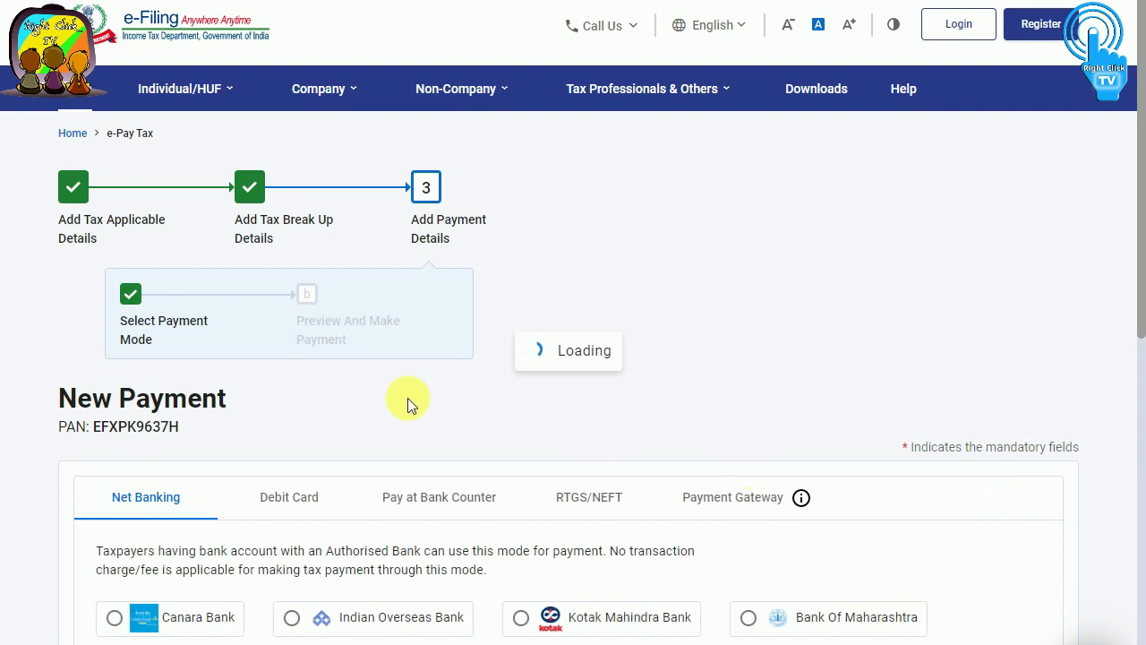
- Select the Payment Gateway mode with Canara Bank as the gateway
scroll(408, 403, "down", 2)
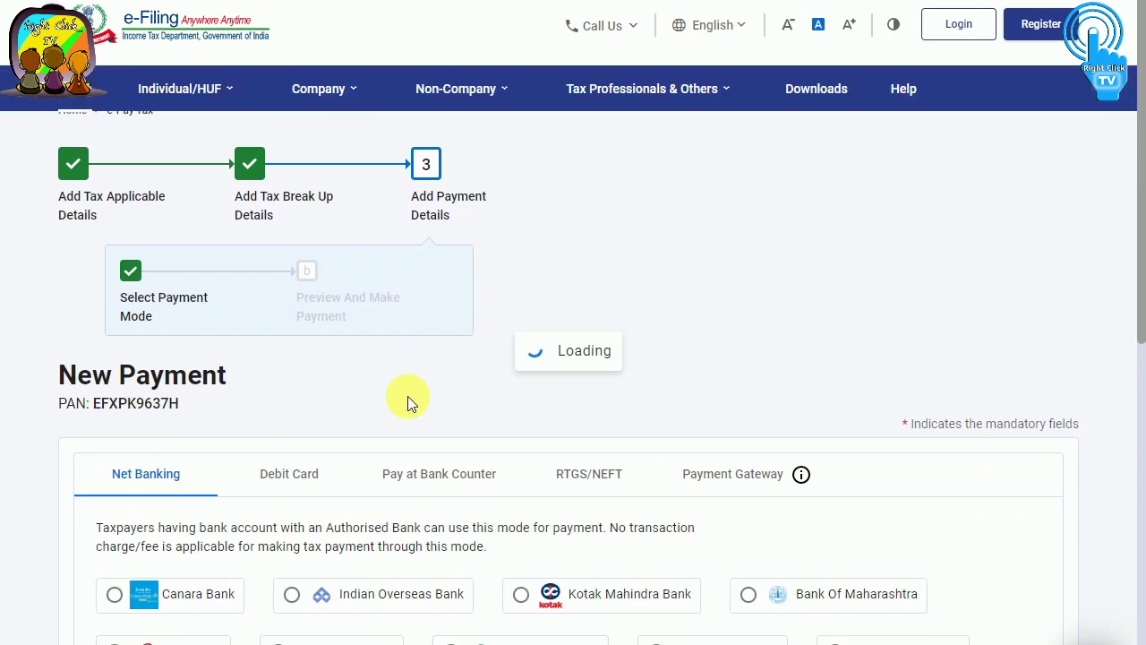
scroll(409, 400, "down", 2)
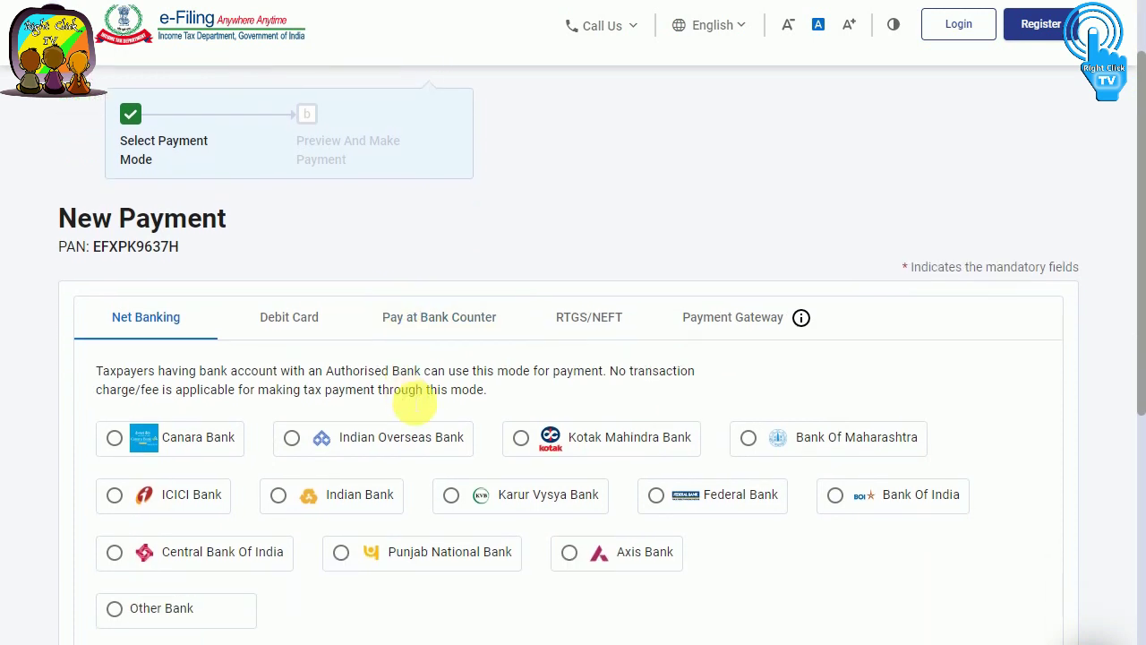
scroll(414, 403, "down", 2)
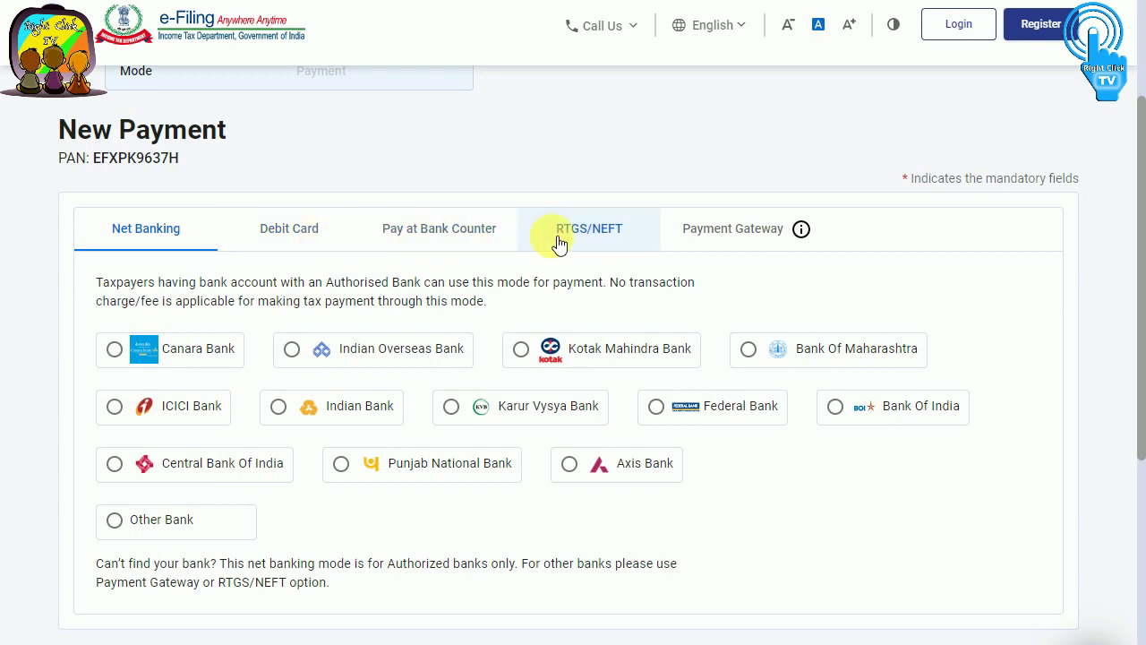
left_click(719, 238)
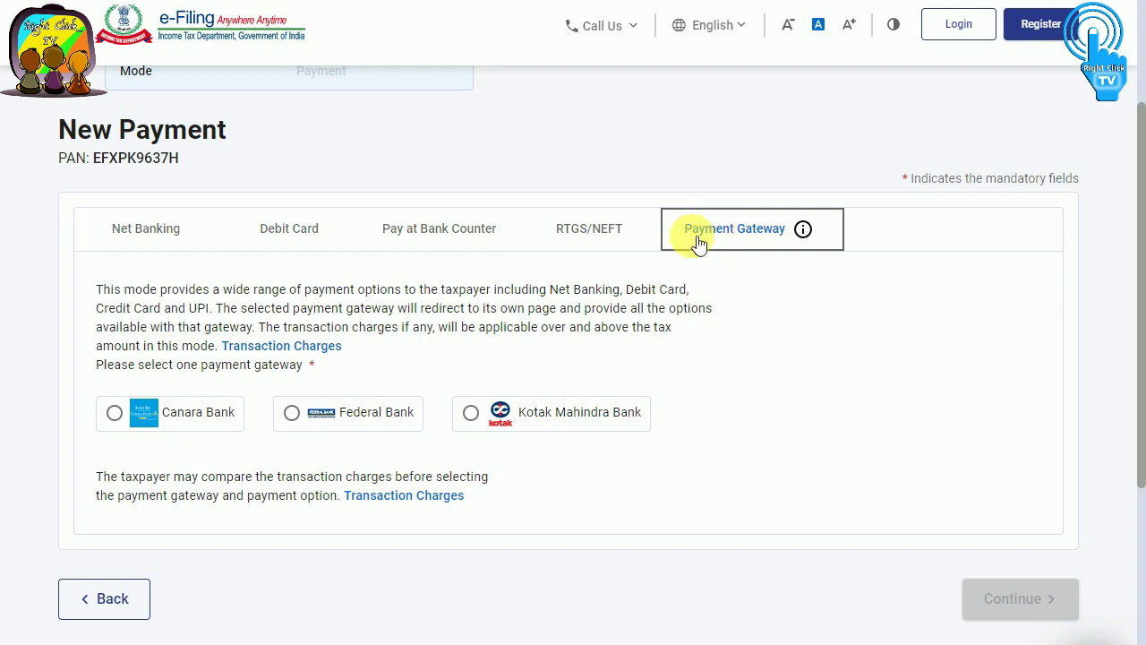
left_click(115, 413)
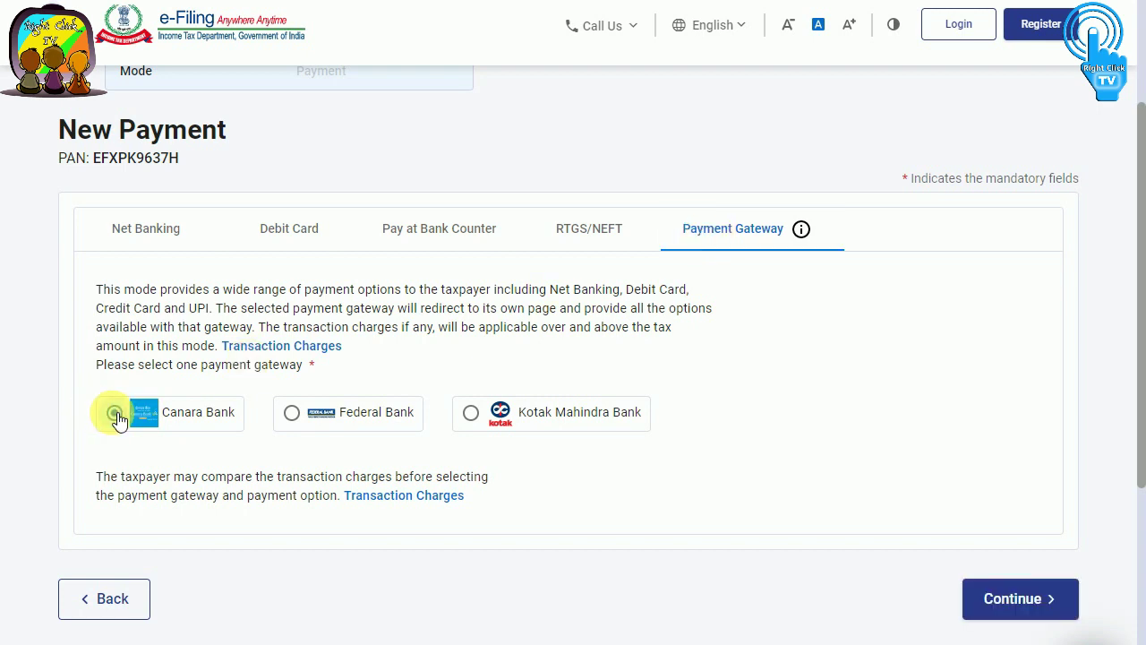
- Review the ₹1,000 payment preview, choose Pay Now, agree to the terms, and submit to bank
left_click(1039, 608)
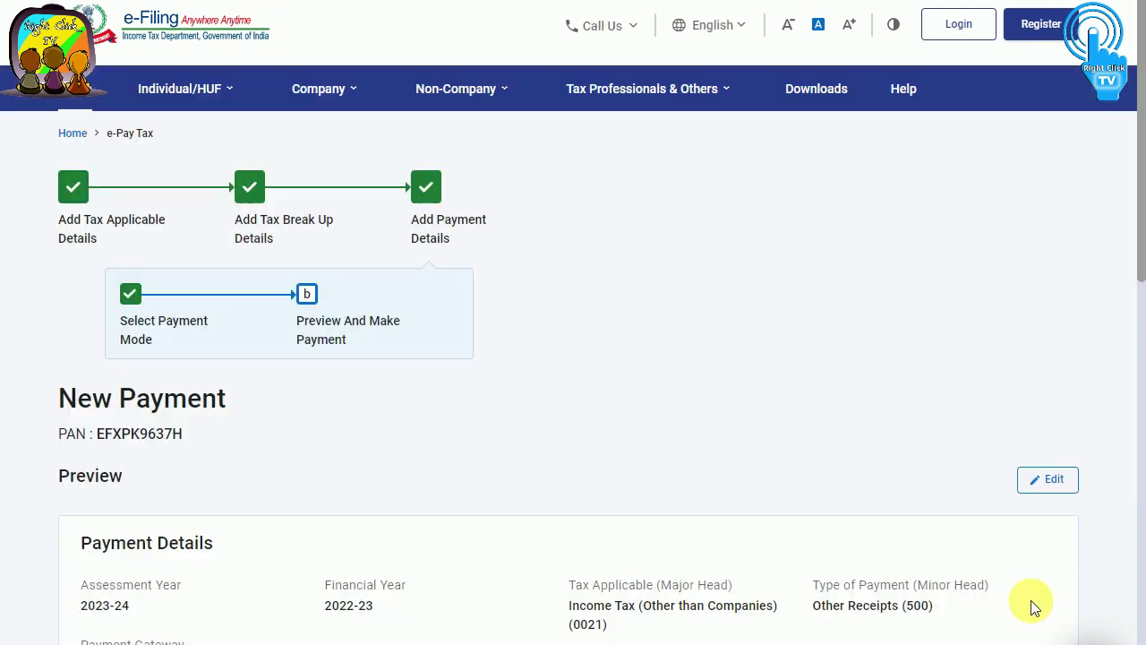
scroll(507, 447, "down", 3)
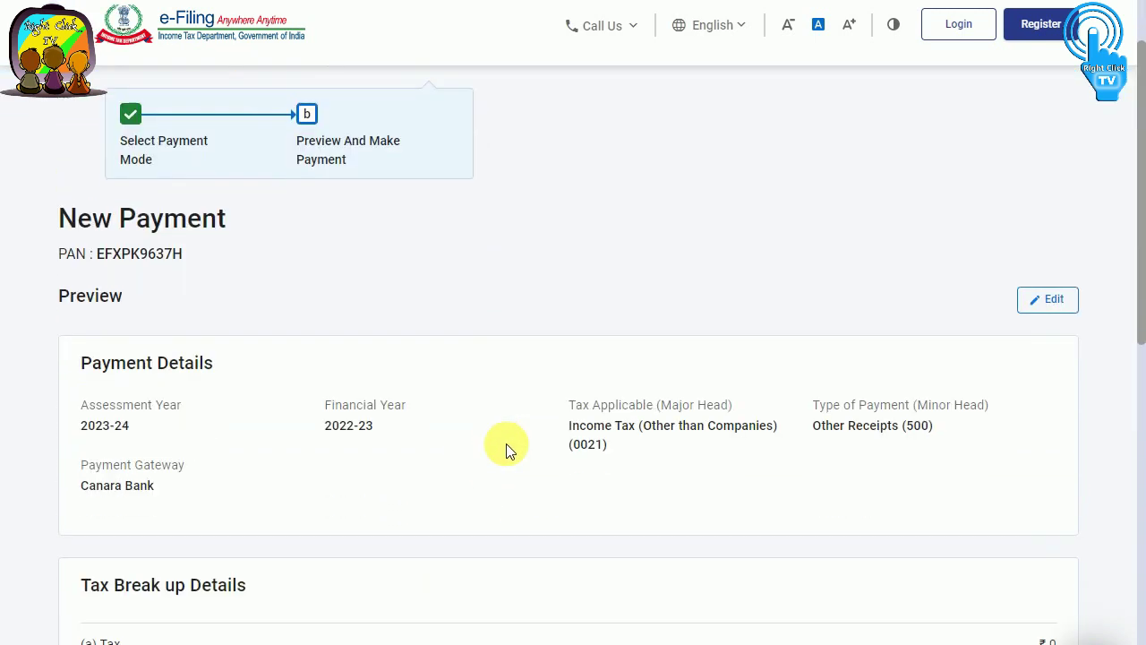
scroll(506, 442, "down", 4)
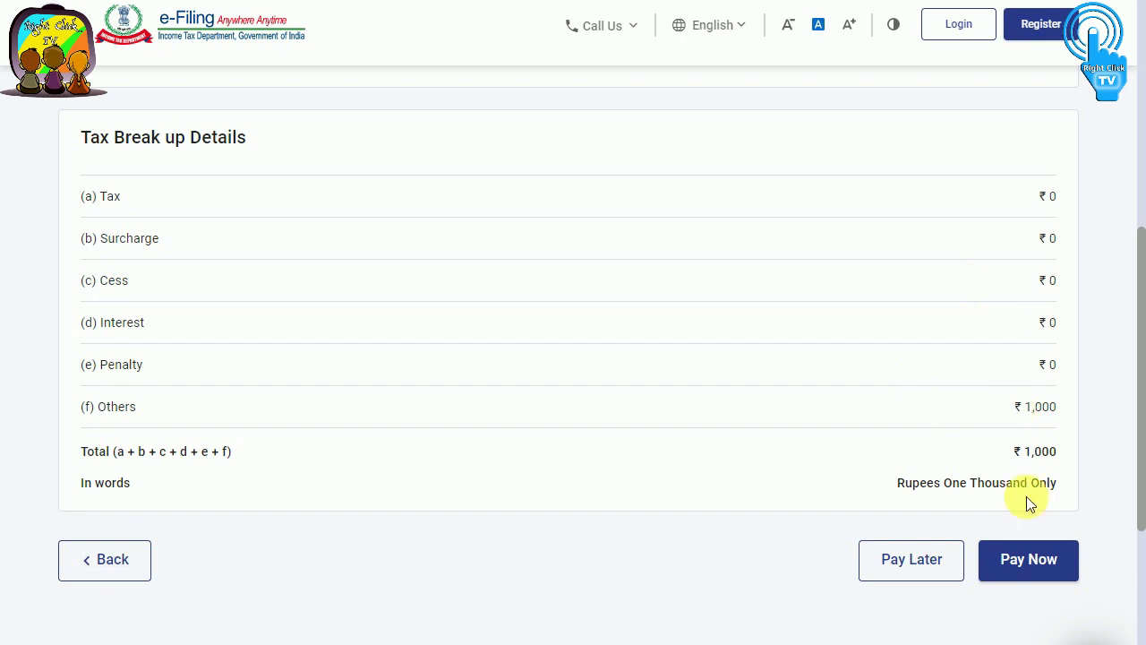
left_click(1032, 570)
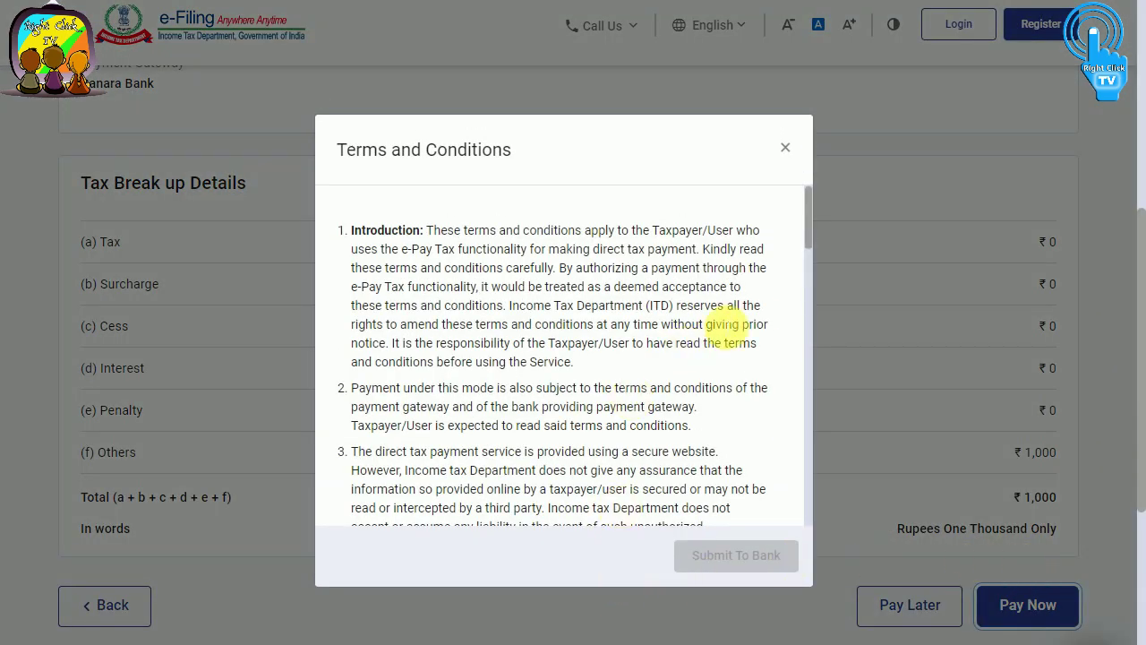
left_click_drag(809, 216, 805, 503)
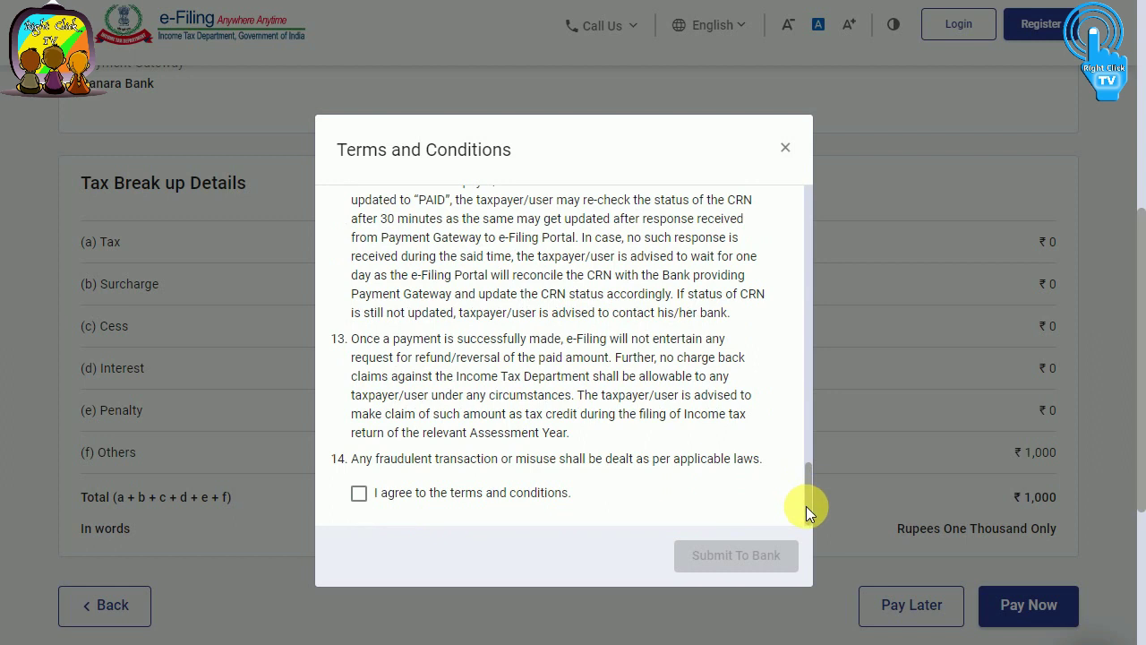
left_click(360, 496)
left_click(730, 555)
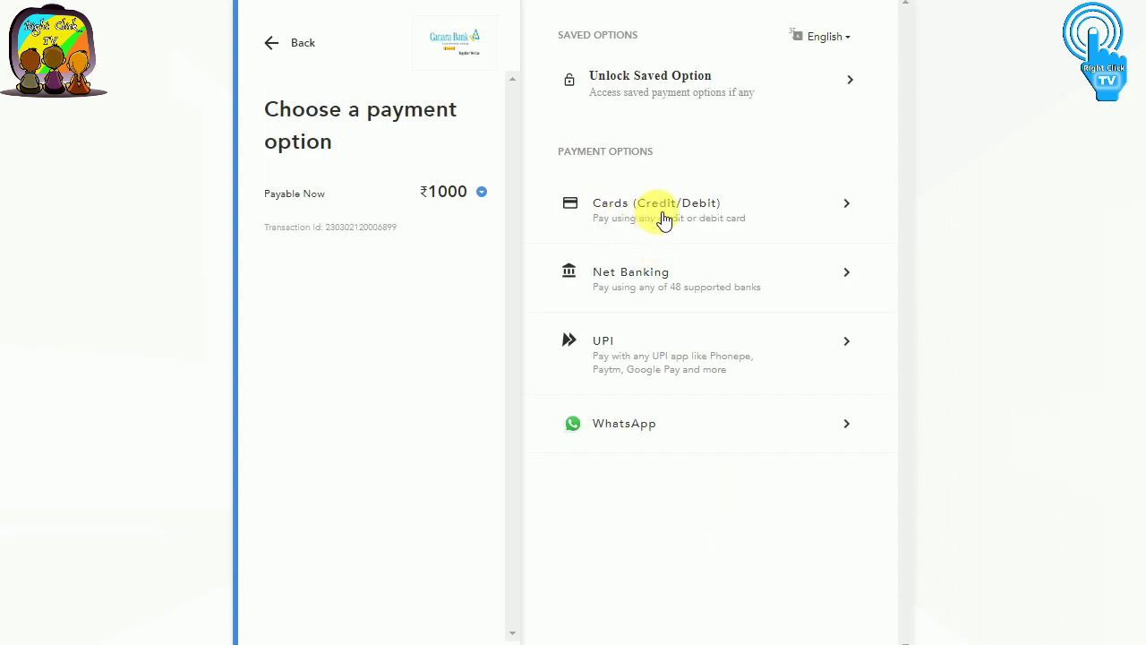
- Pay the ₹1000 by credit/debit card, authorising it with the one-time password
left_click(612, 220)
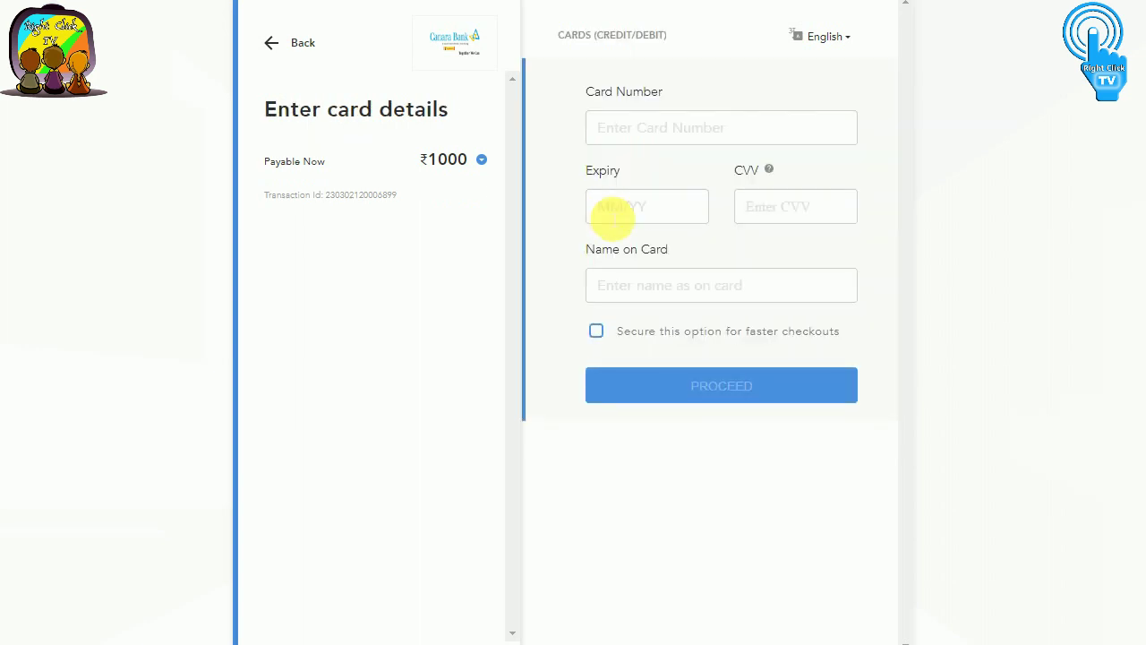
left_click(622, 128)
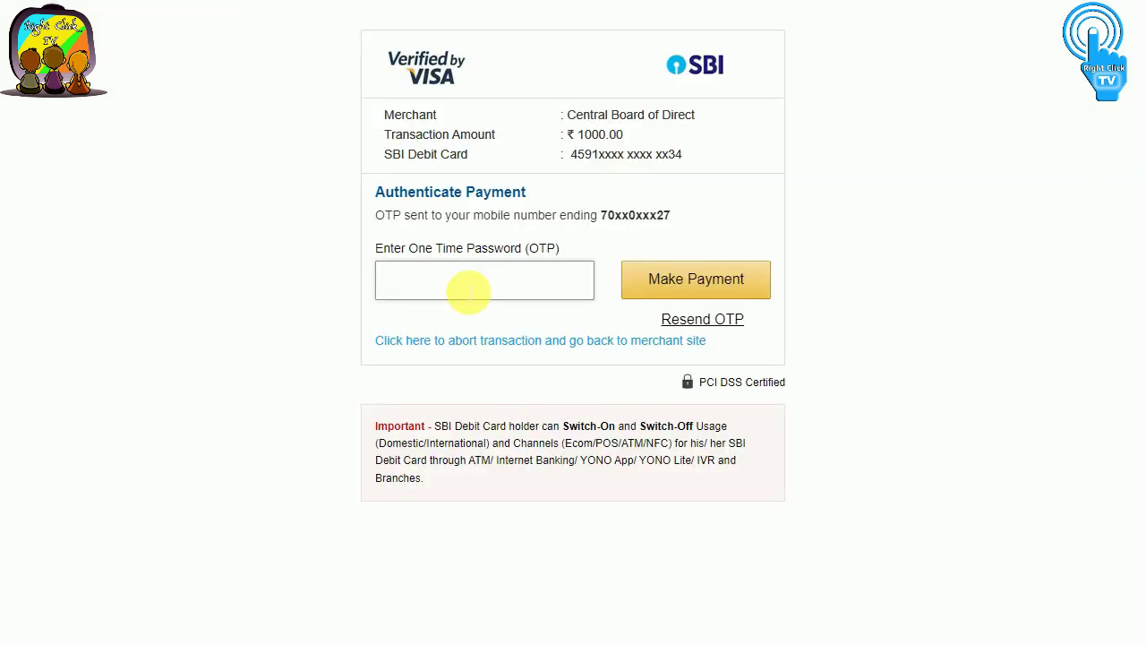
left_click(467, 290)
left_click(693, 283)
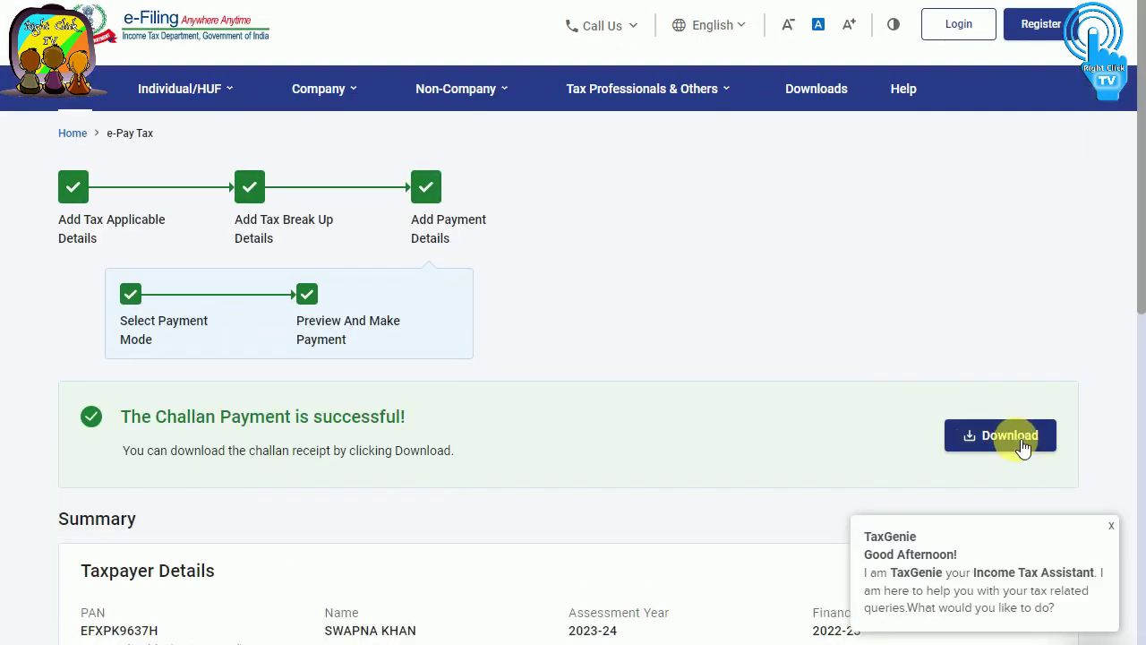
- Download the challan receipt from the Challan Payment is successful page
left_click(1012, 443)
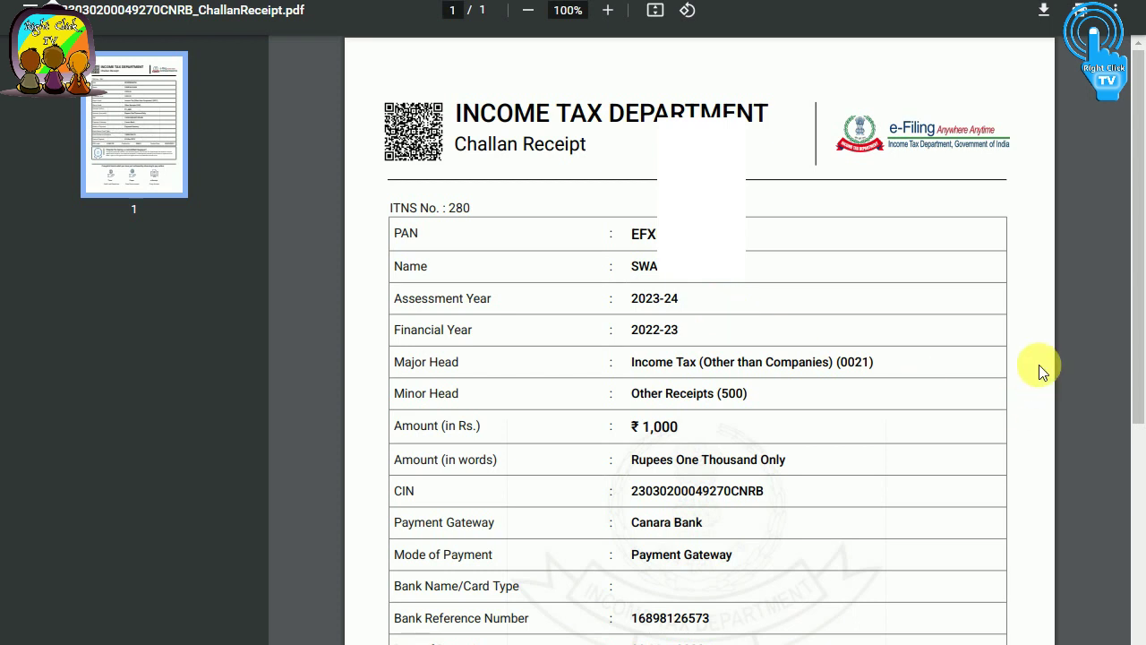
- Review the downloaded challan receipt PDF and print it
scroll(1096, 339, "down", 2)
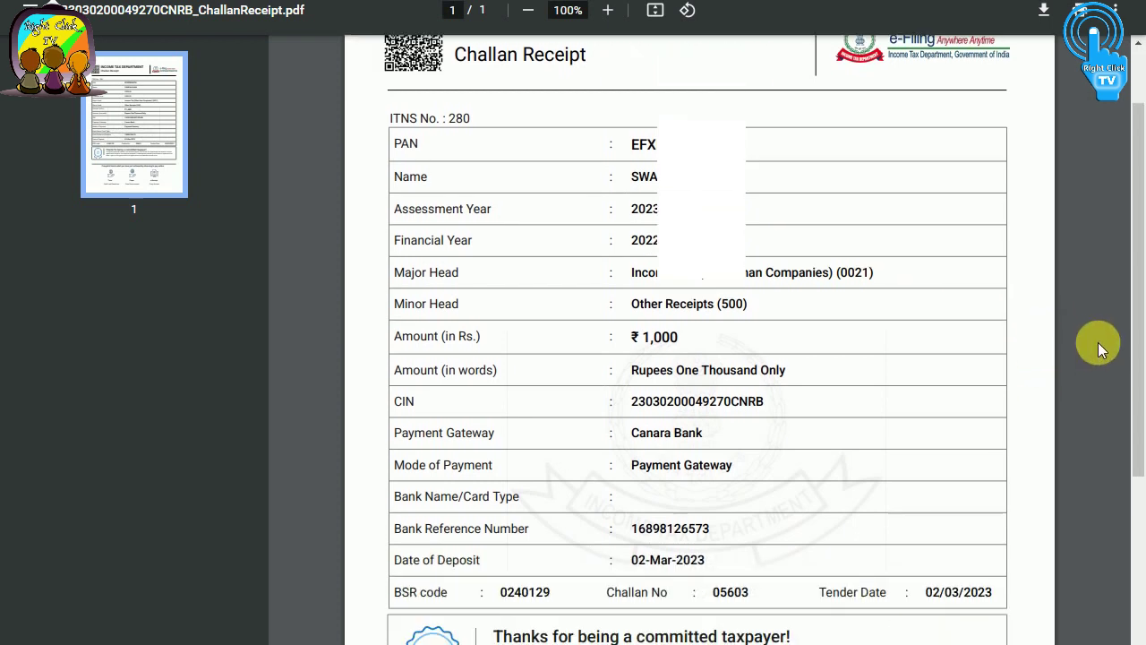
scroll(1097, 342, "down", 1)
scroll(1097, 342, "down", 3)
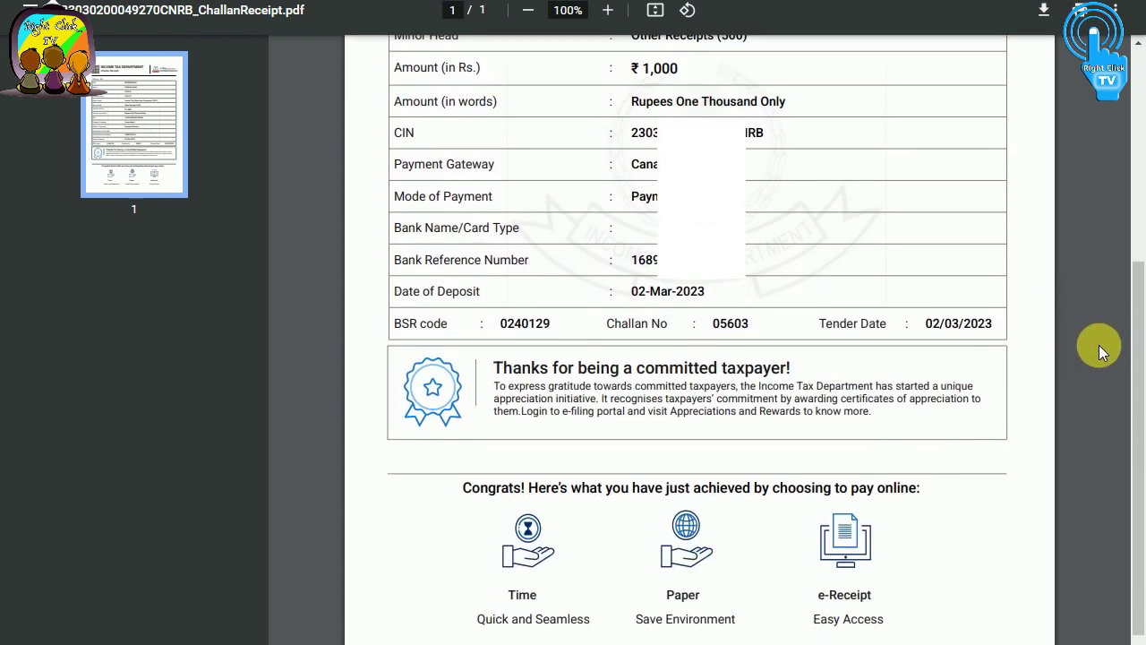
scroll(1098, 345, "up", 5)
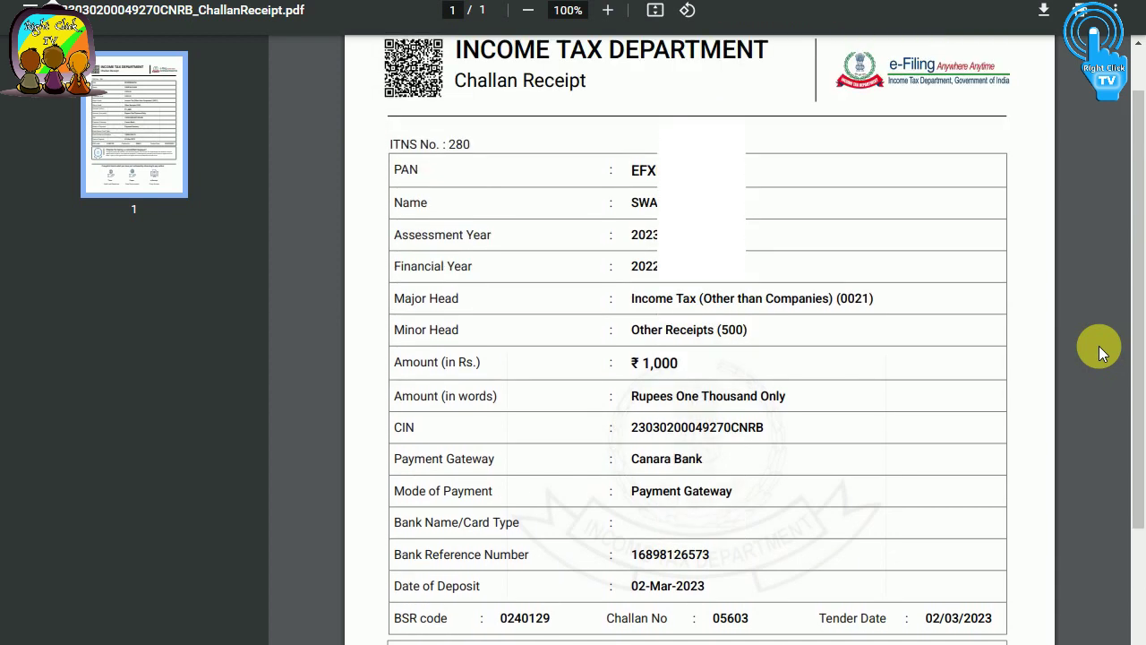
left_click(1080, 9)
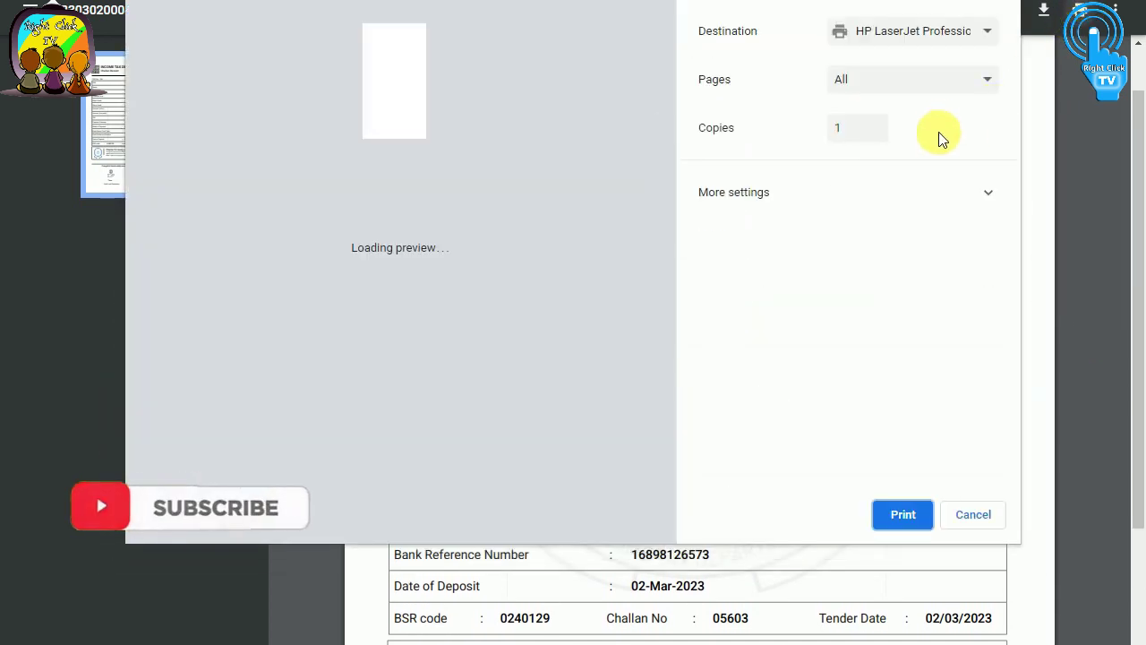
left_click(905, 515)
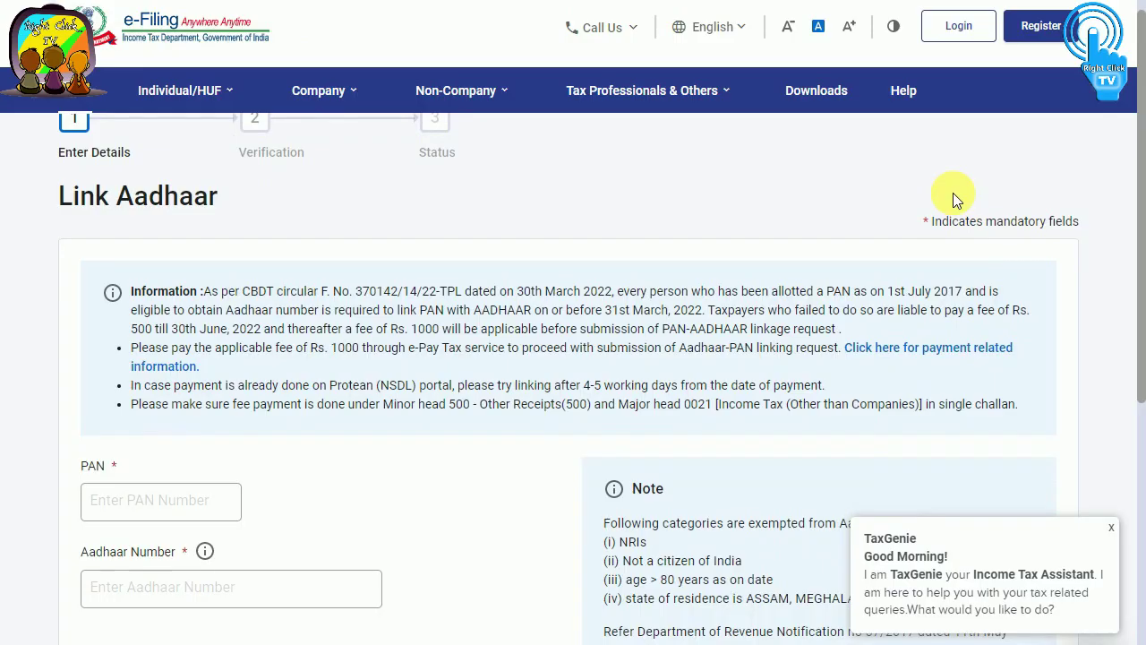
- Dismiss the TaxGenie chat popup and enter the PAN in the Link Aadhaar form
scroll(952, 199, "down", 2)
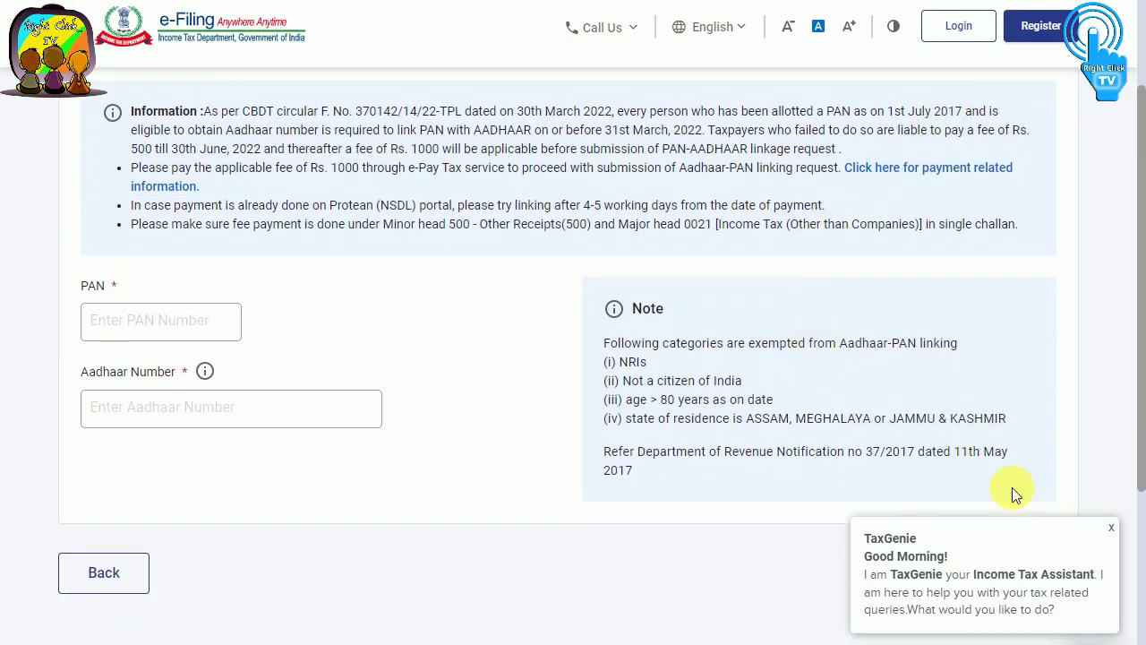
left_click(1110, 528)
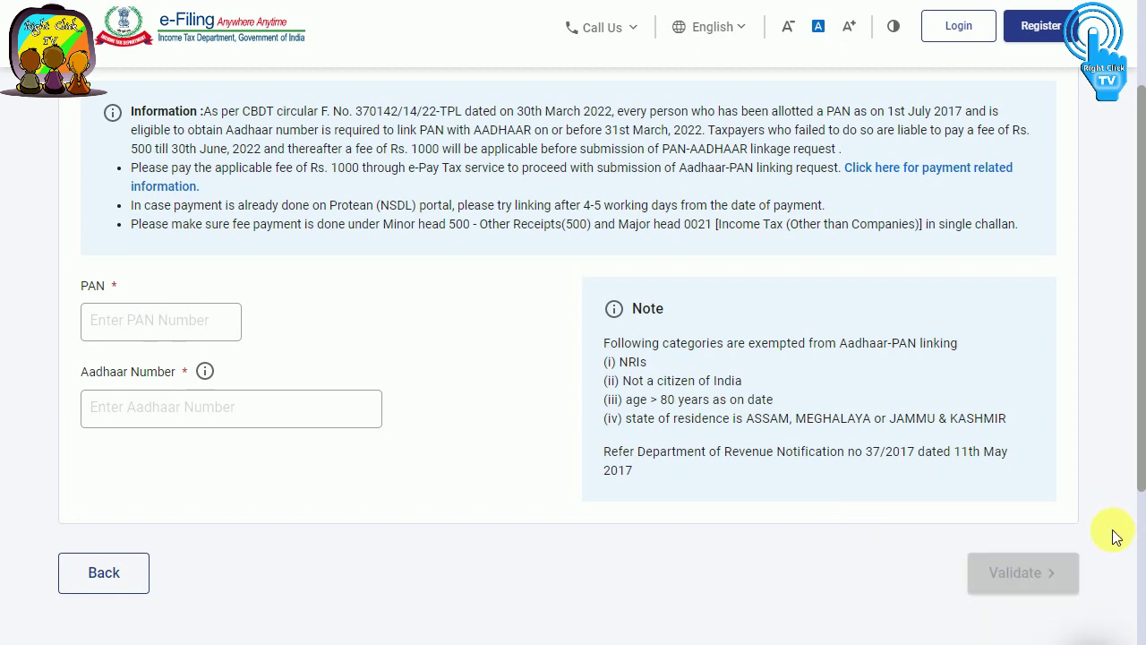
left_click(134, 325)
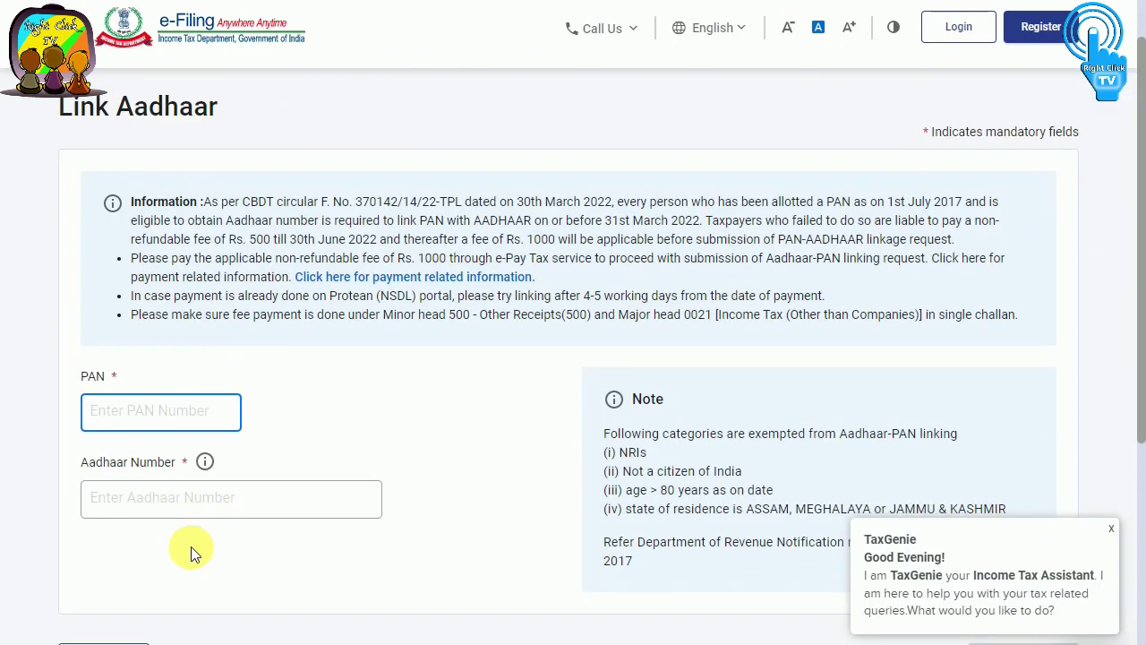
left_click(99, 410)
left_click(800, 557)
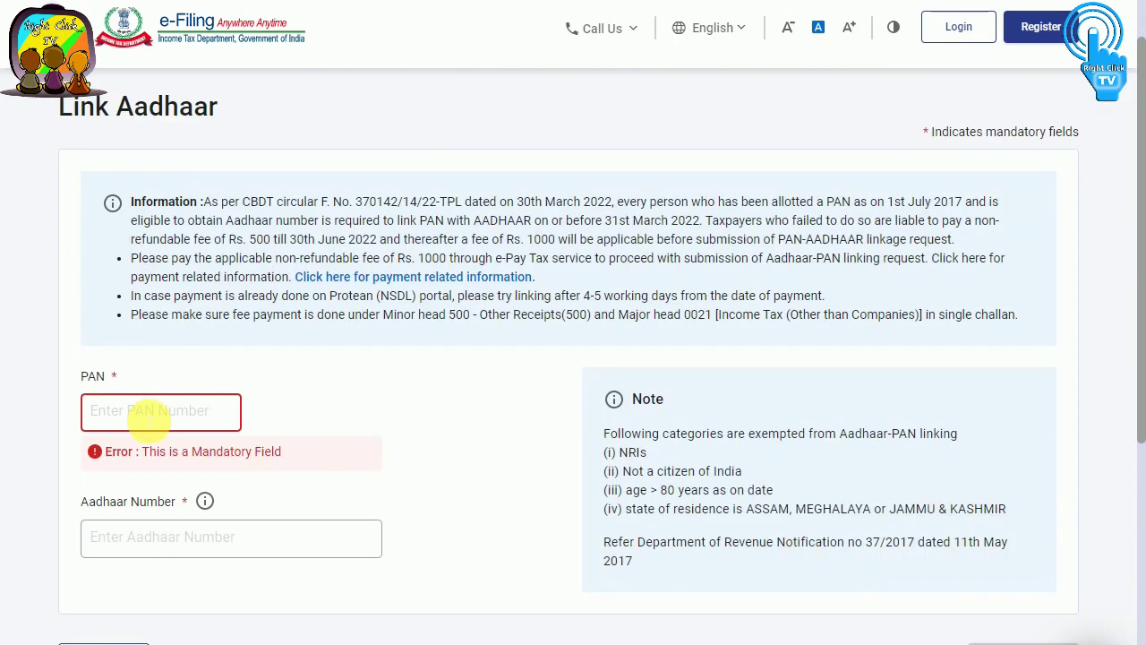
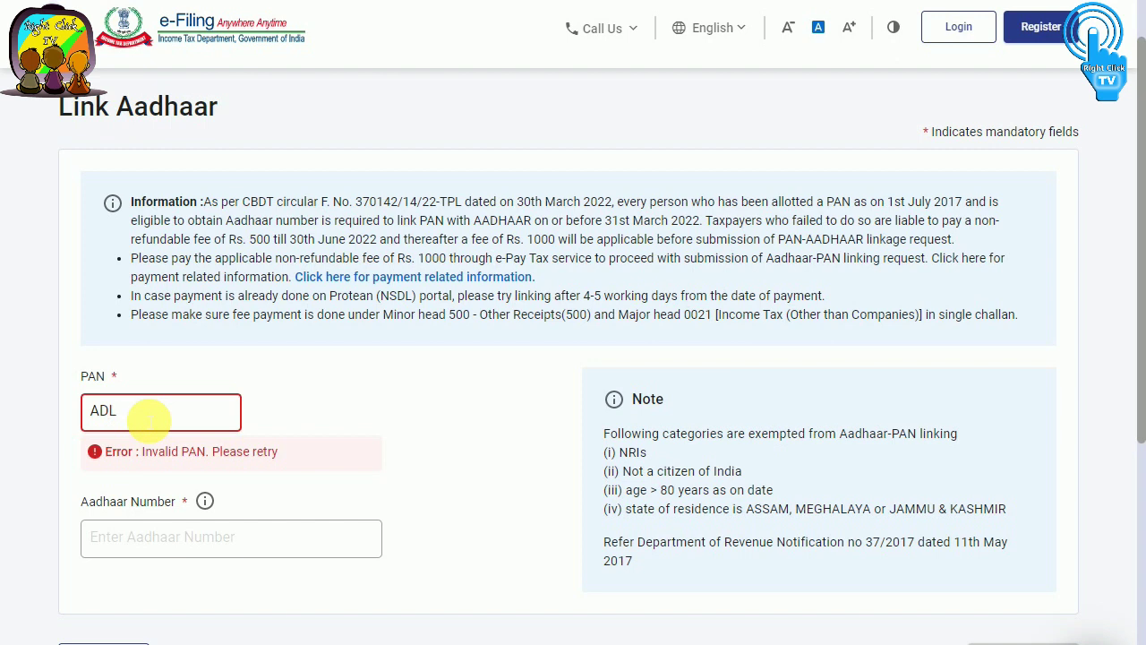
- Enter the Aadhaar number and continue past the verified ₹1000 fee payment
left_click(130, 501)
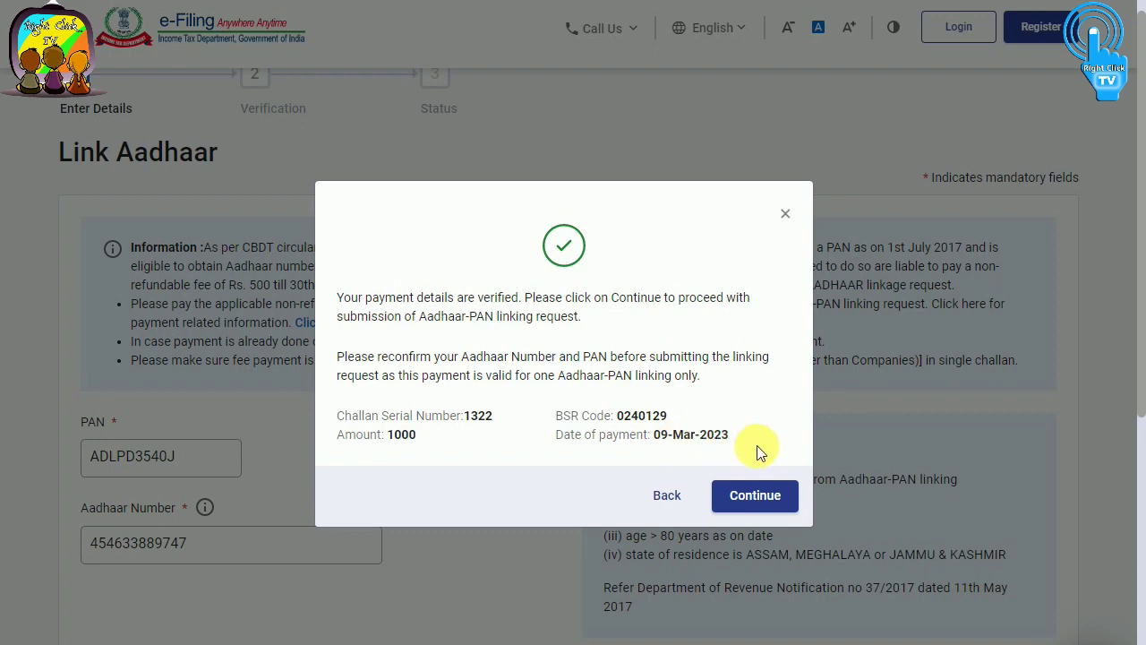
left_click(755, 495)
- Fill in the name as per Aadhaar and mobile number, agree to validation, and submit Link Aadhaar
left_click(211, 462)
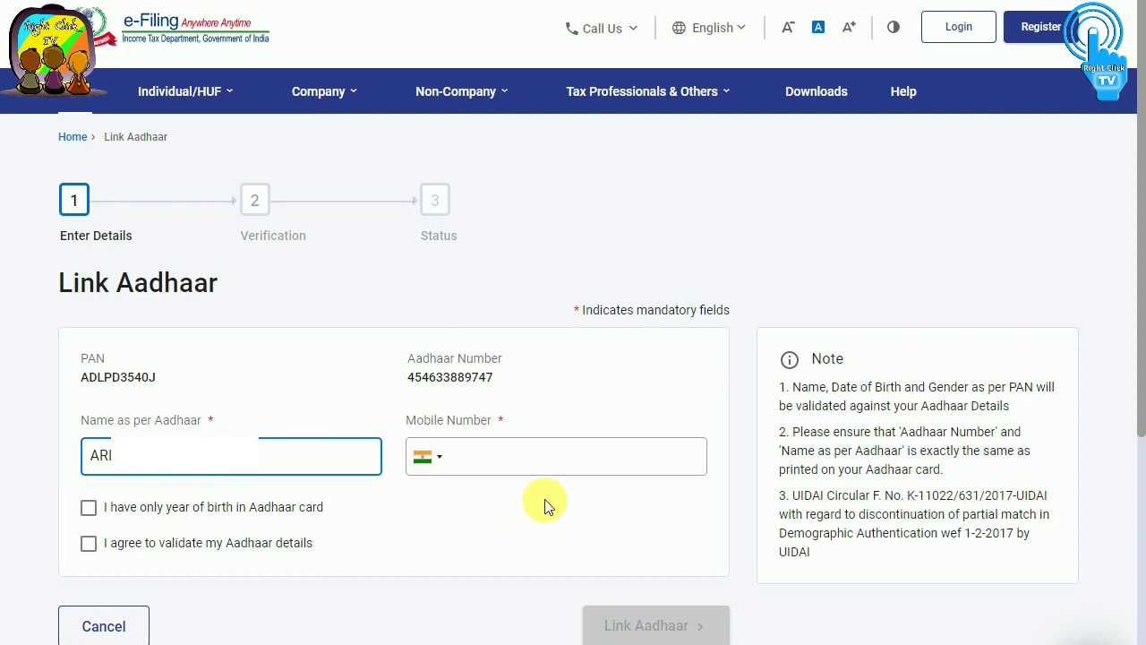
left_click(557, 464)
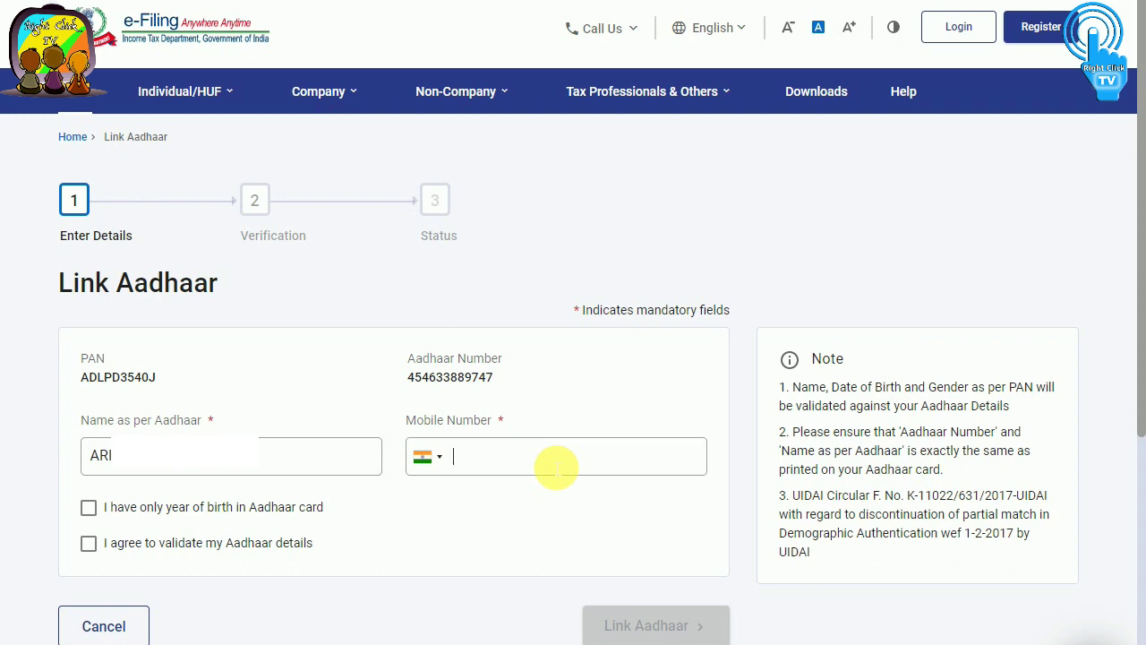
type("6296")
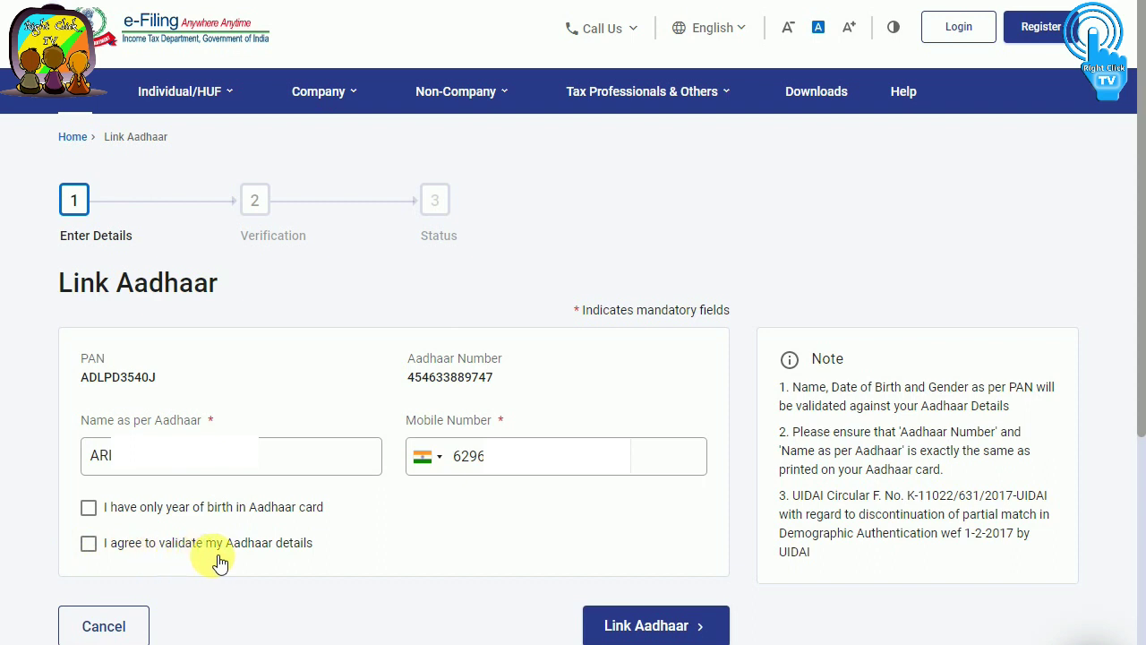
left_click(88, 543)
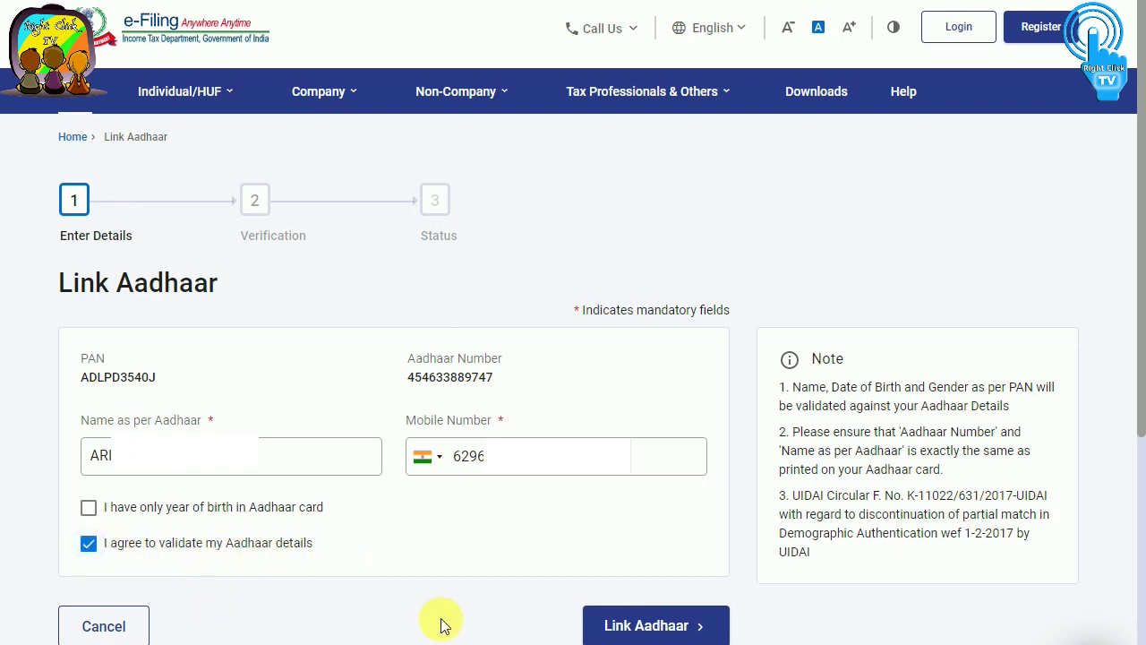
left_click(629, 625)
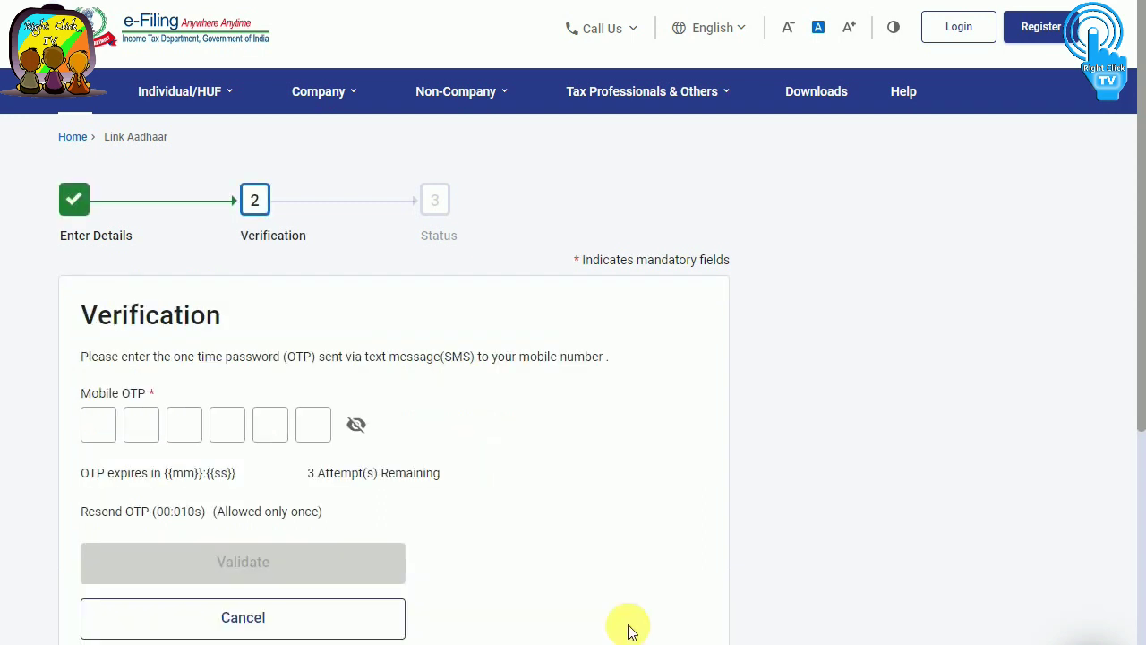
- Enter and validate the mobile OTP, then acknowledge the request-sent-to-UIDAI message
left_click(96, 424)
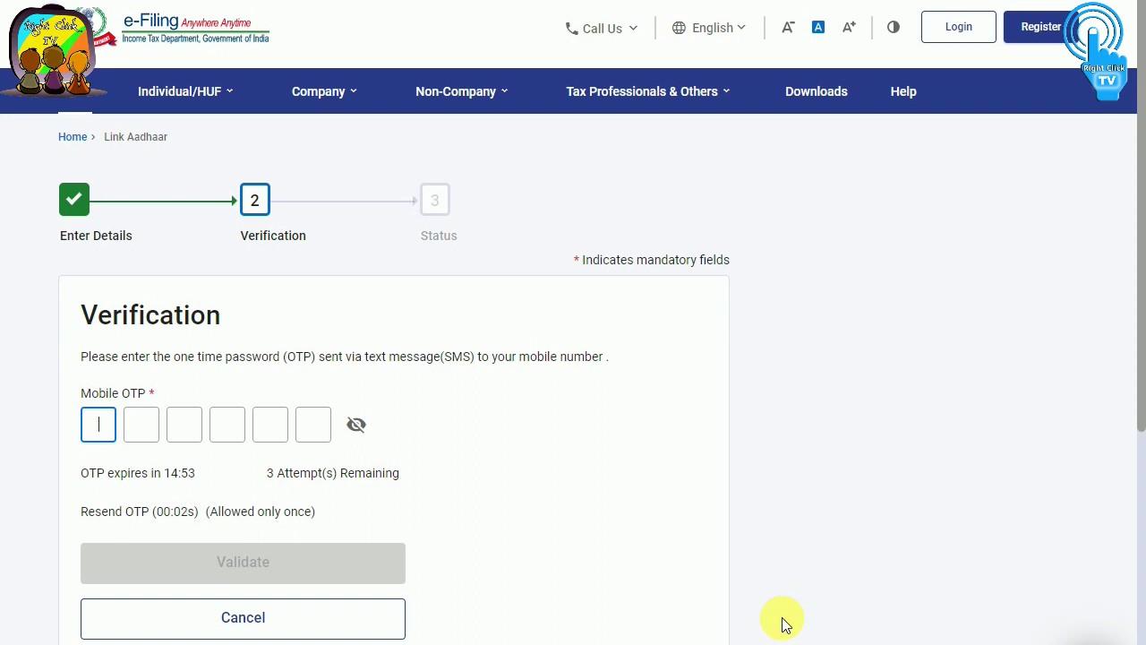
type("••••")
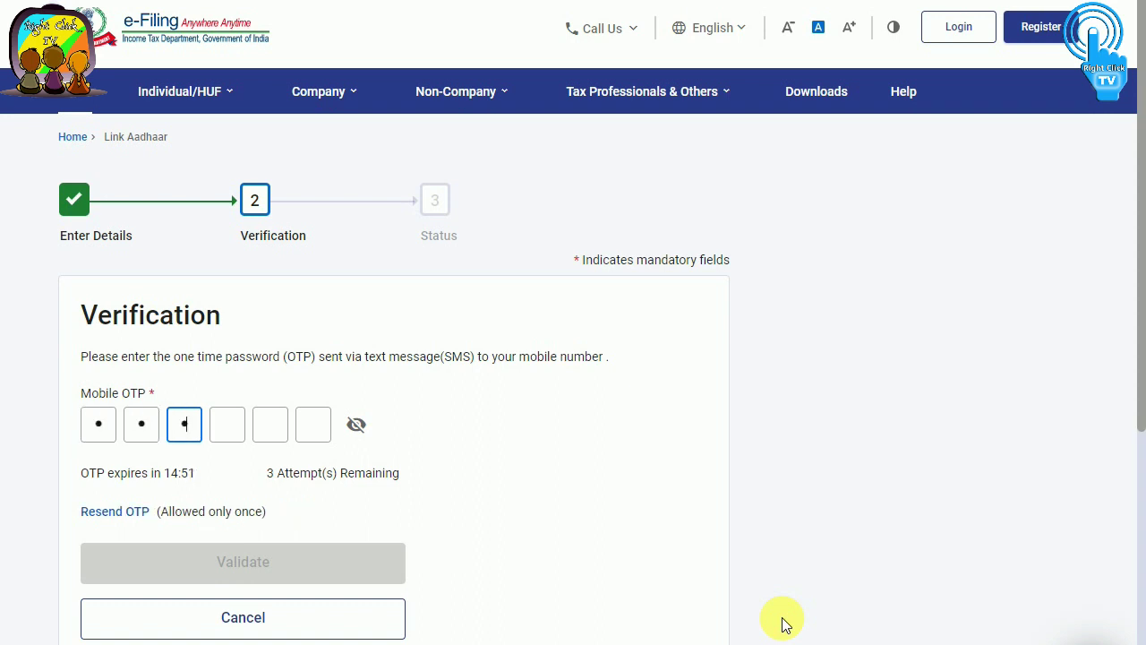
type("••")
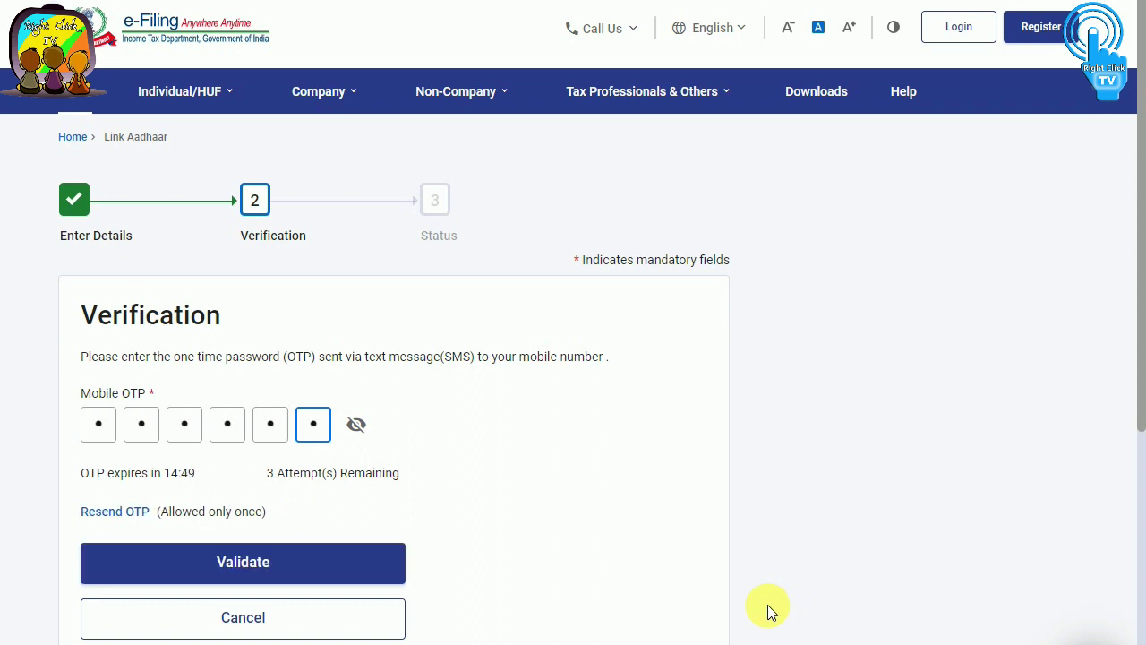
left_click(248, 564)
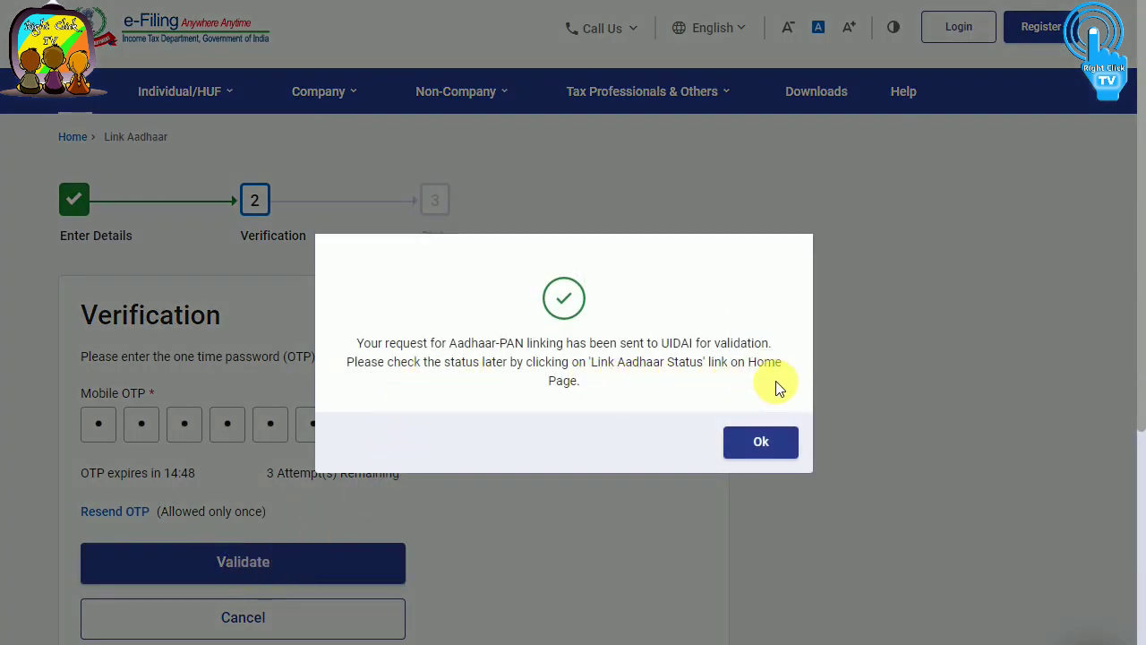
scroll(906, 519, "down", 1)
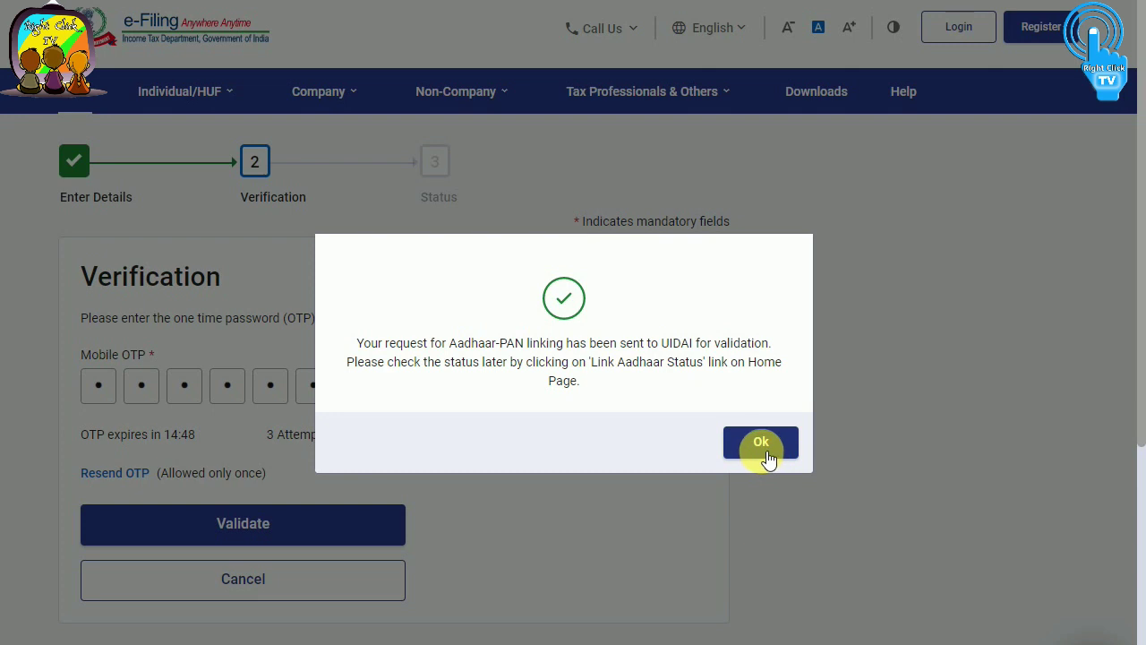
left_click(766, 452)
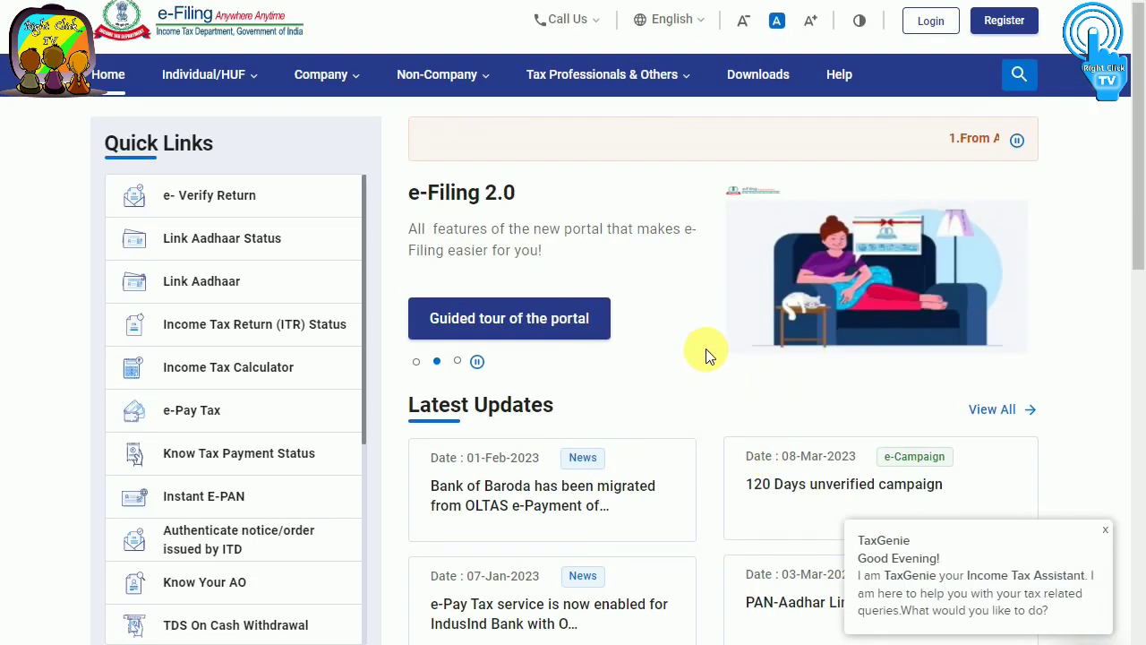
- Open Link Aadhaar Status from the home page Quick Links
left_click(219, 251)
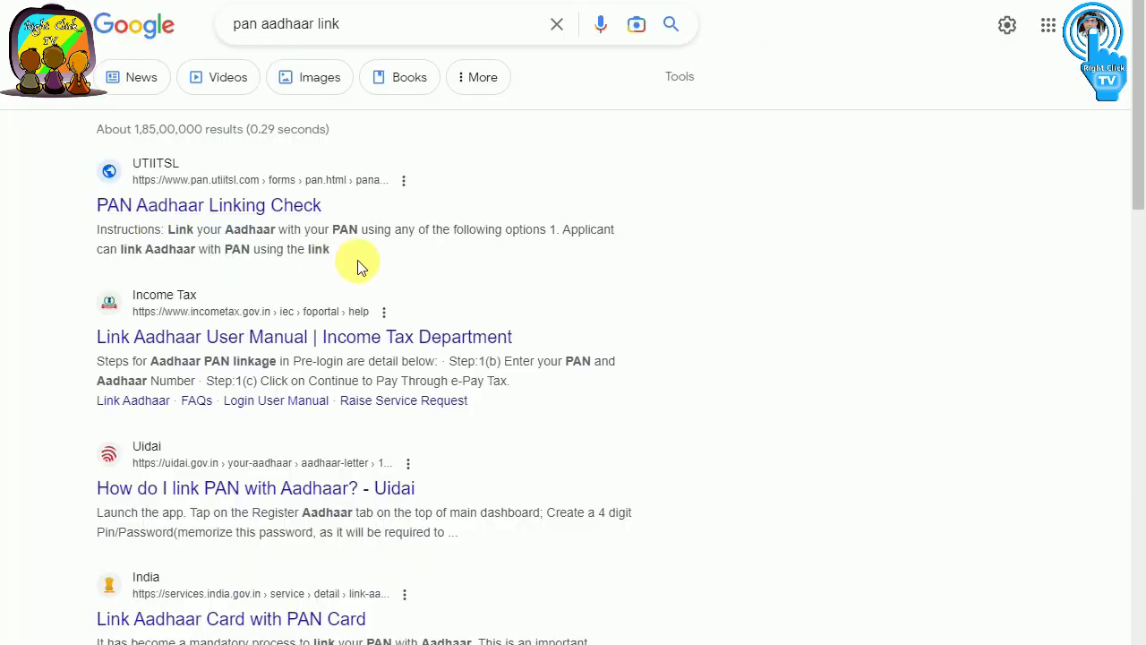
scroll(358, 264, "down", 1)
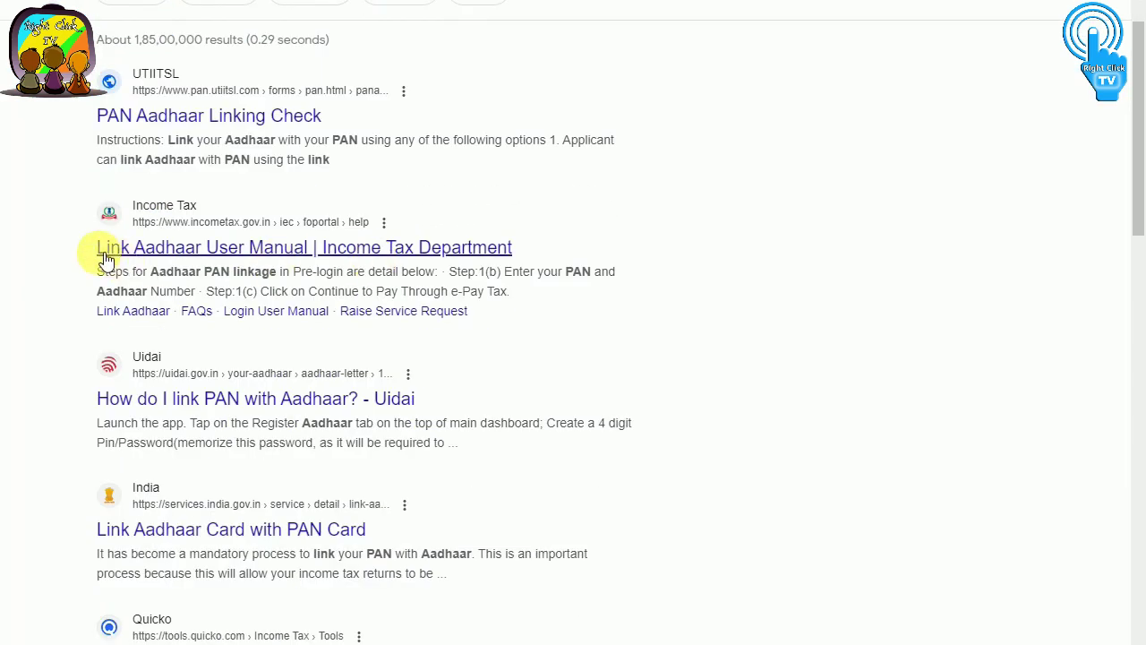
- Open the 'Link Aadhaar User Manual | Income Tax Department' result and read through its steps
left_click(159, 248)
scroll(528, 411, "down", 6)
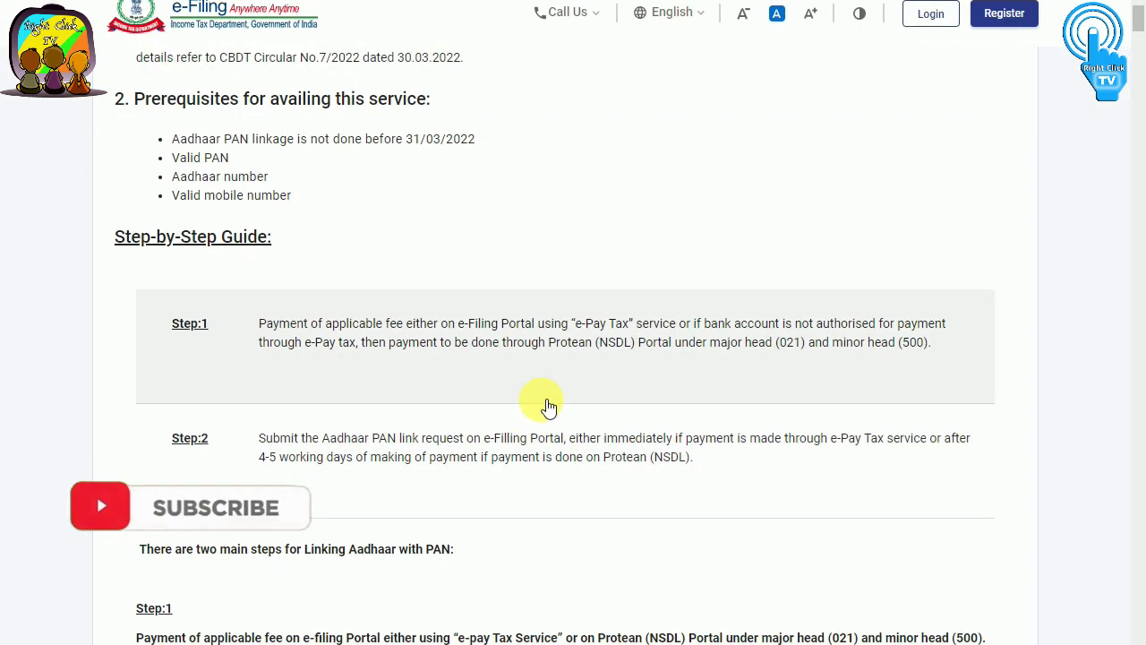
scroll(544, 396, "down", 20)
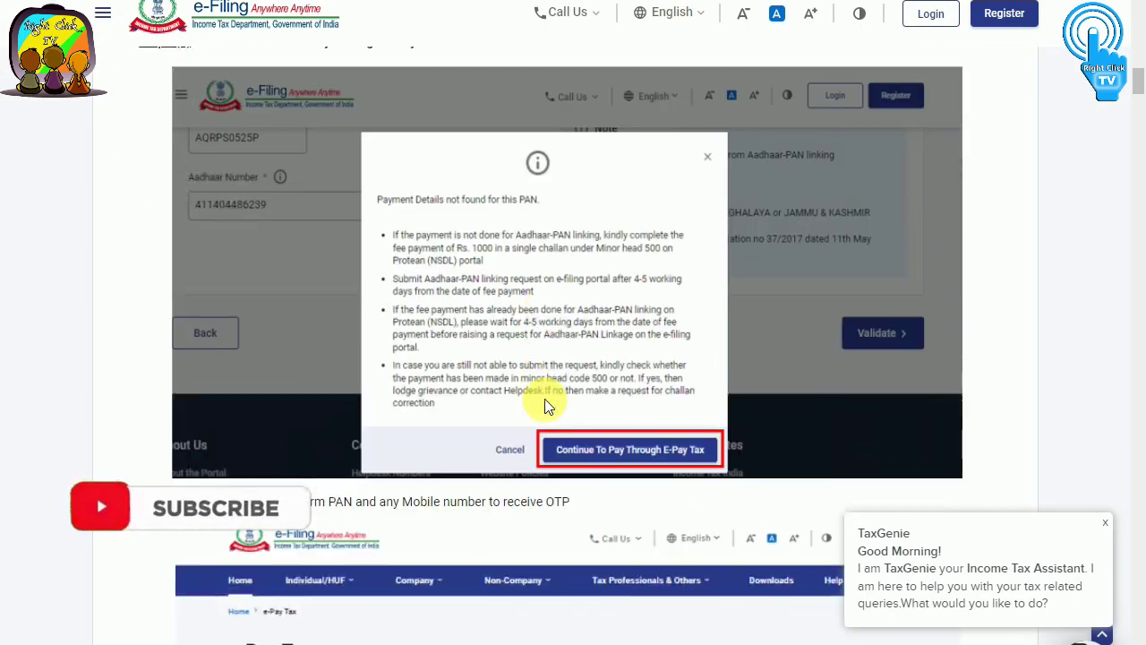
scroll(547, 410, "down", 7)
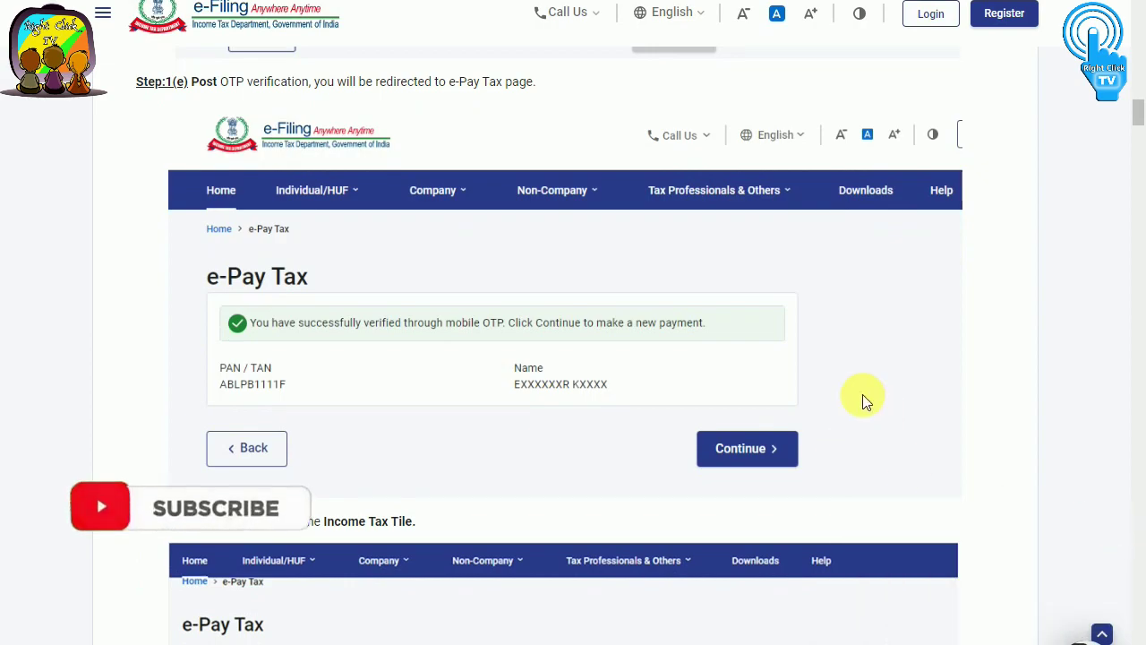
scroll(862, 401, "down", 2)
scroll(862, 394, "down", 14)
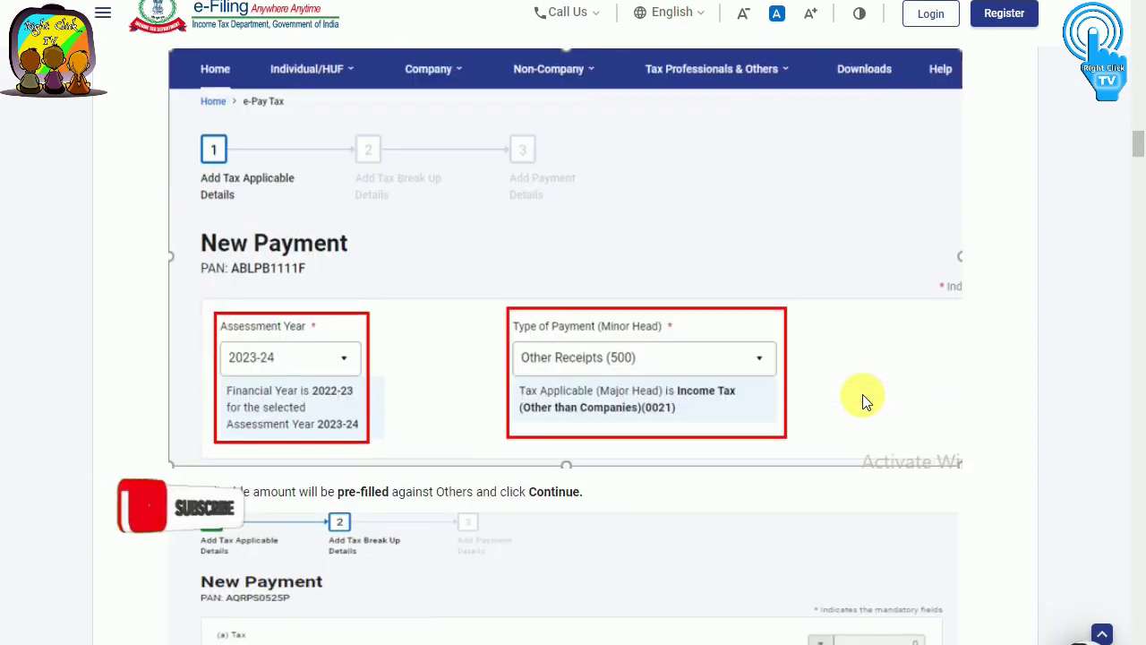
scroll(993, 402, "down", 16)
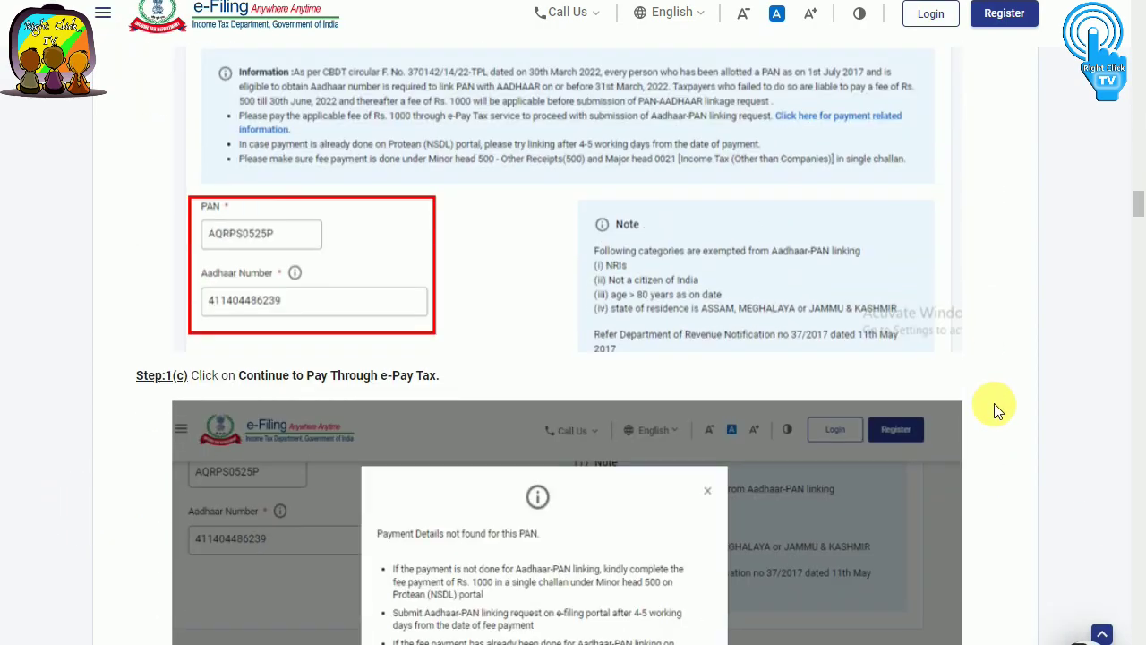
scroll(993, 410, "down", 15)
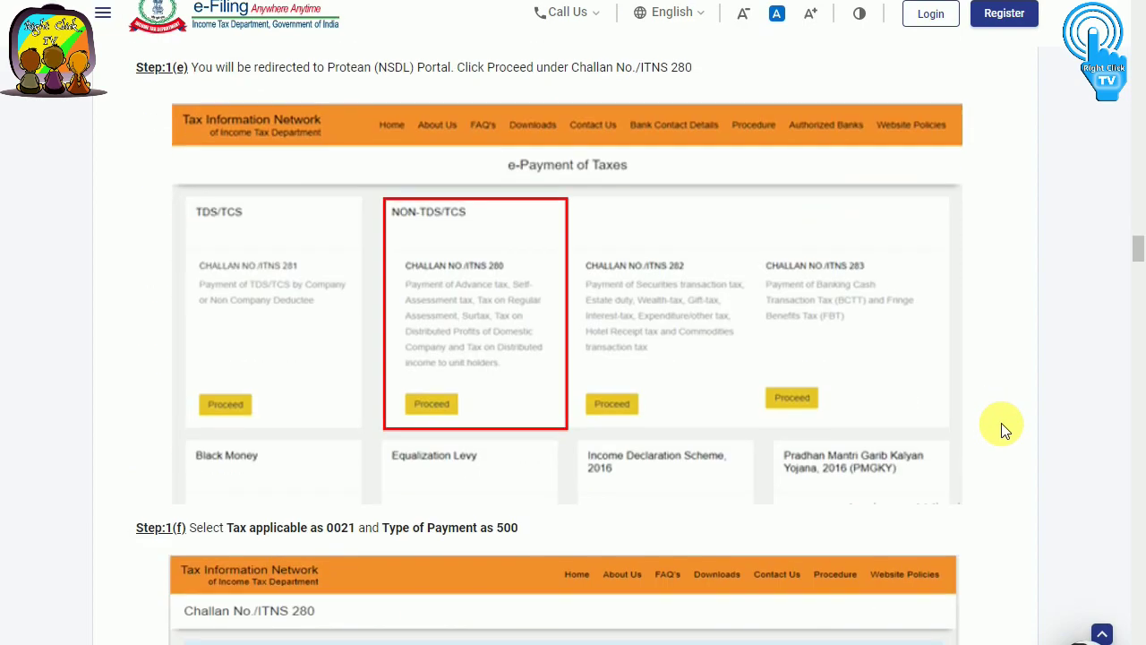
scroll(1002, 430, "down", 15)
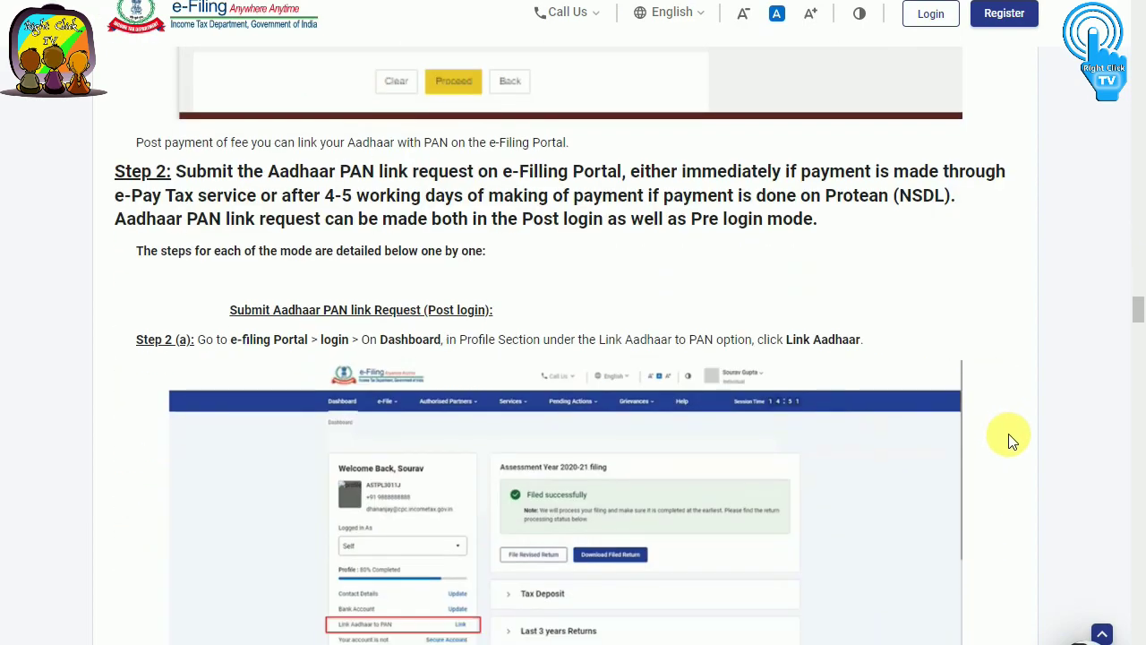
scroll(1008, 438, "down", 15)
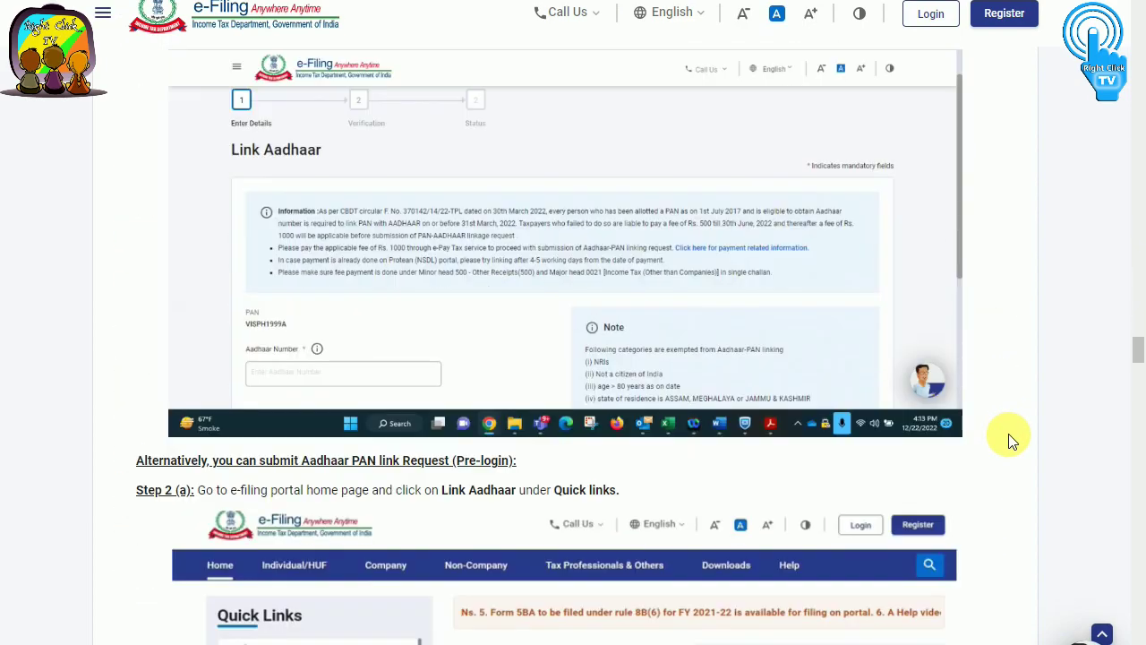
scroll(1014, 455, "down", 15)
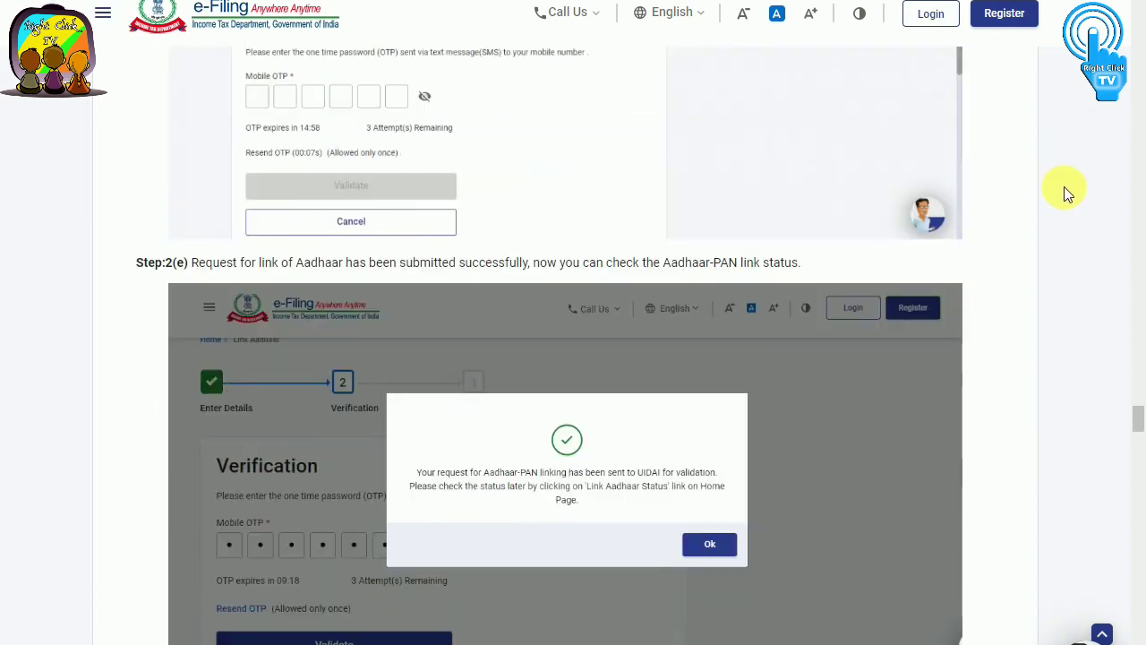
scroll(1065, 201, "down", 4)
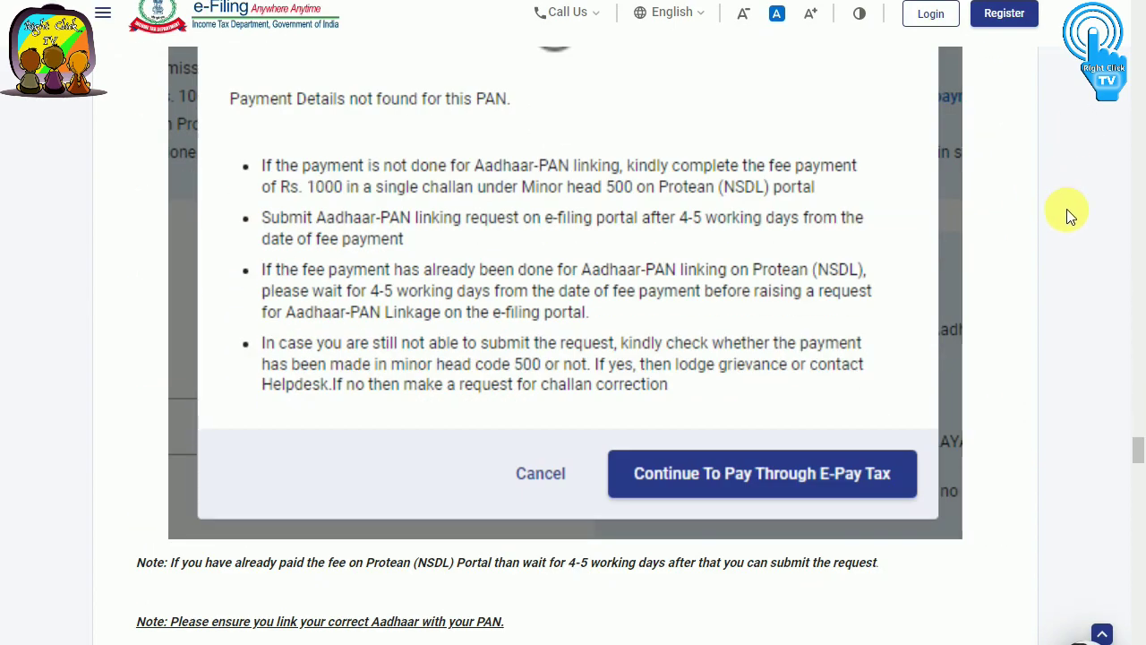
scroll(1066, 213, "down", 10)
scroll(1067, 217, "down", 15)
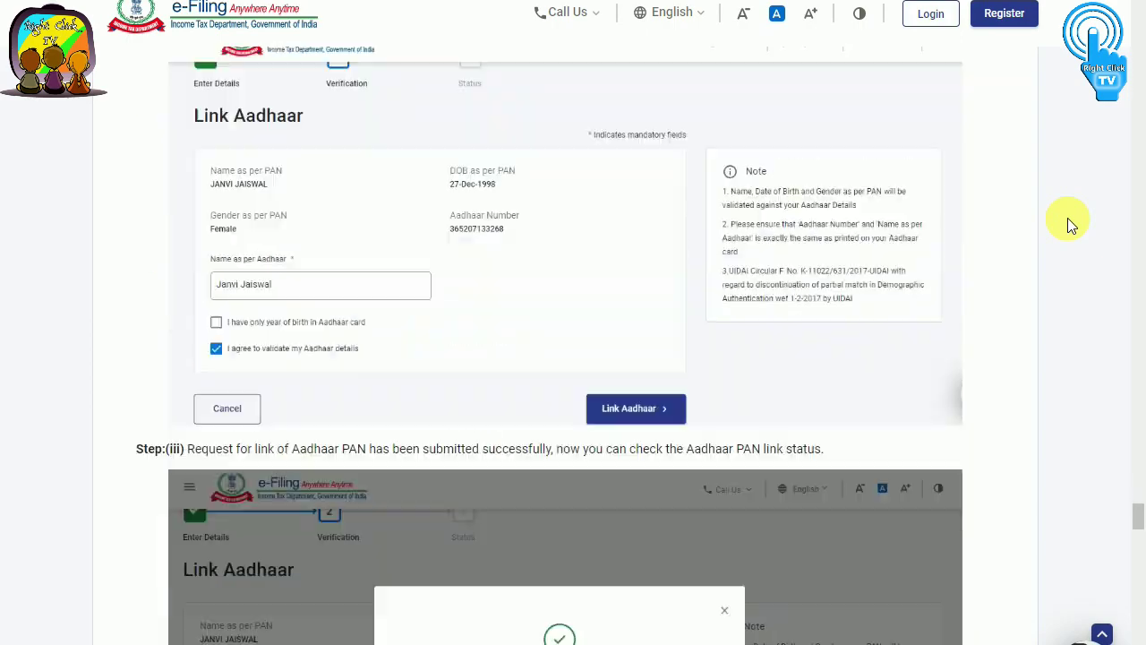
scroll(1127, 289, "down", 20)
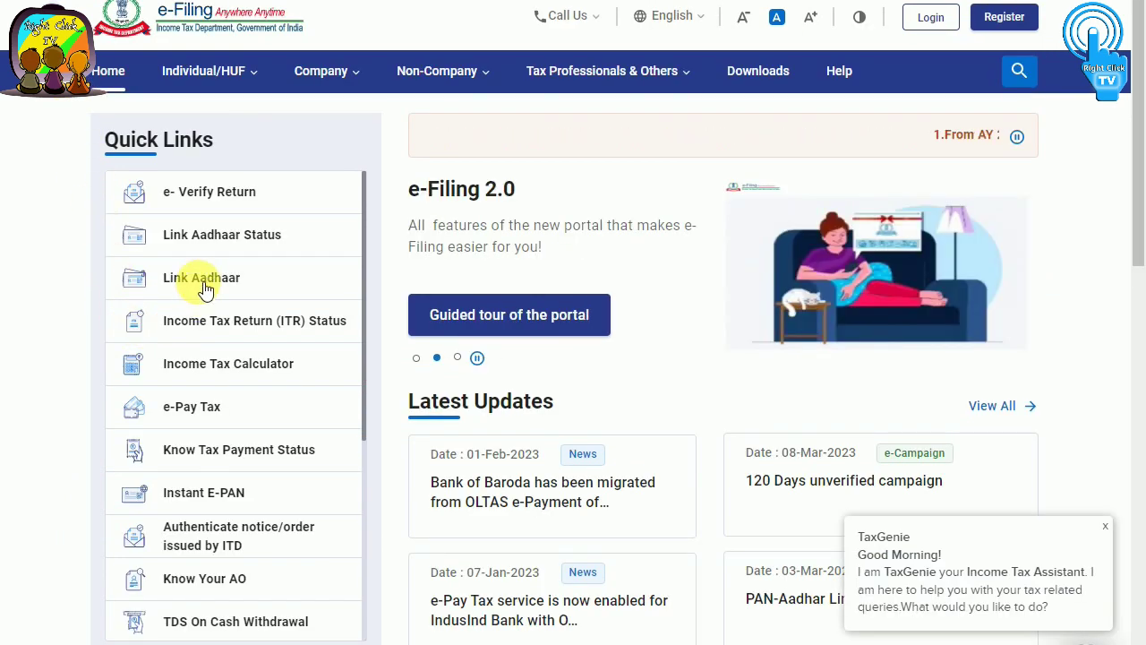
- Open the Link Aadhaar form from Quick Links and select the PAN field
left_click(207, 285)
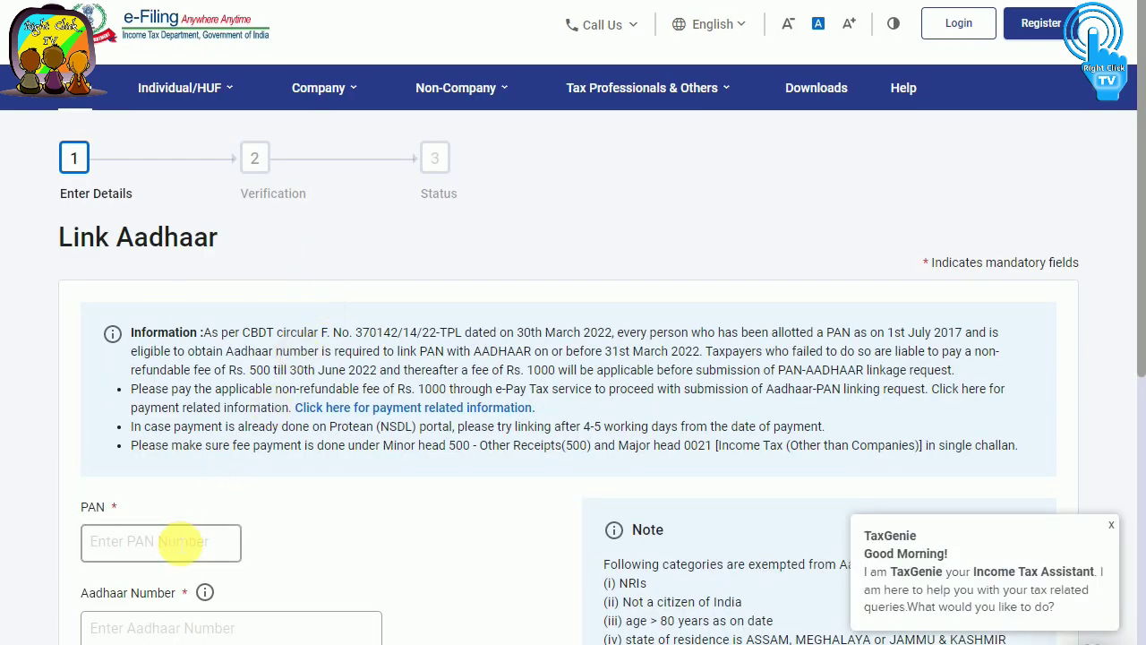
left_click(120, 545)
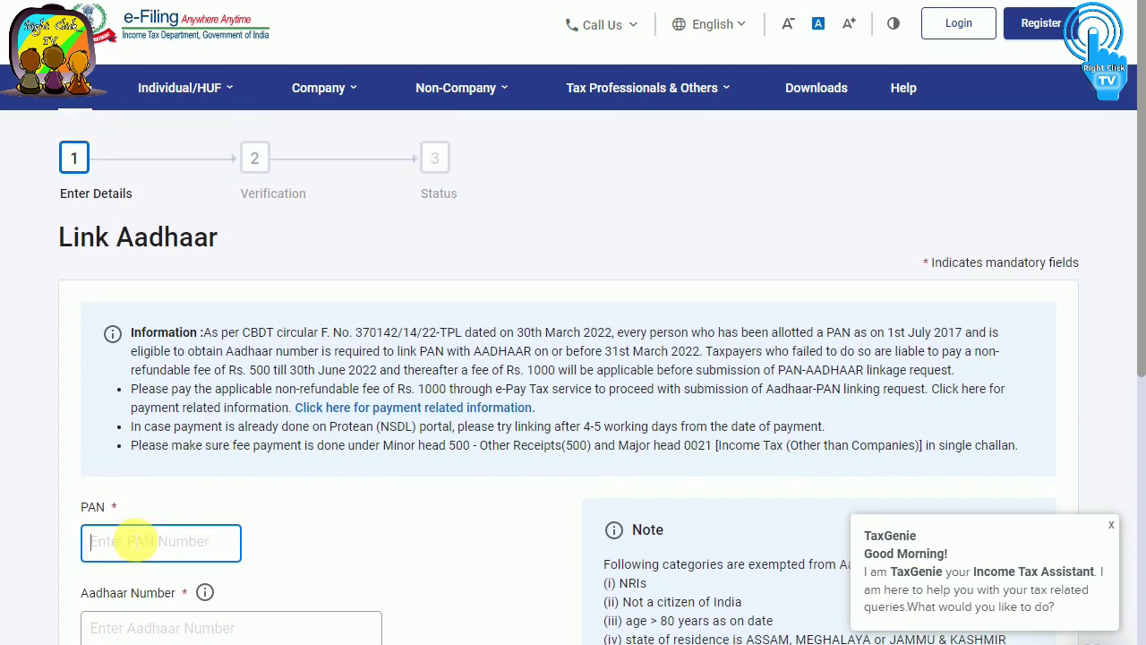
scroll(134, 542, "down", 1)
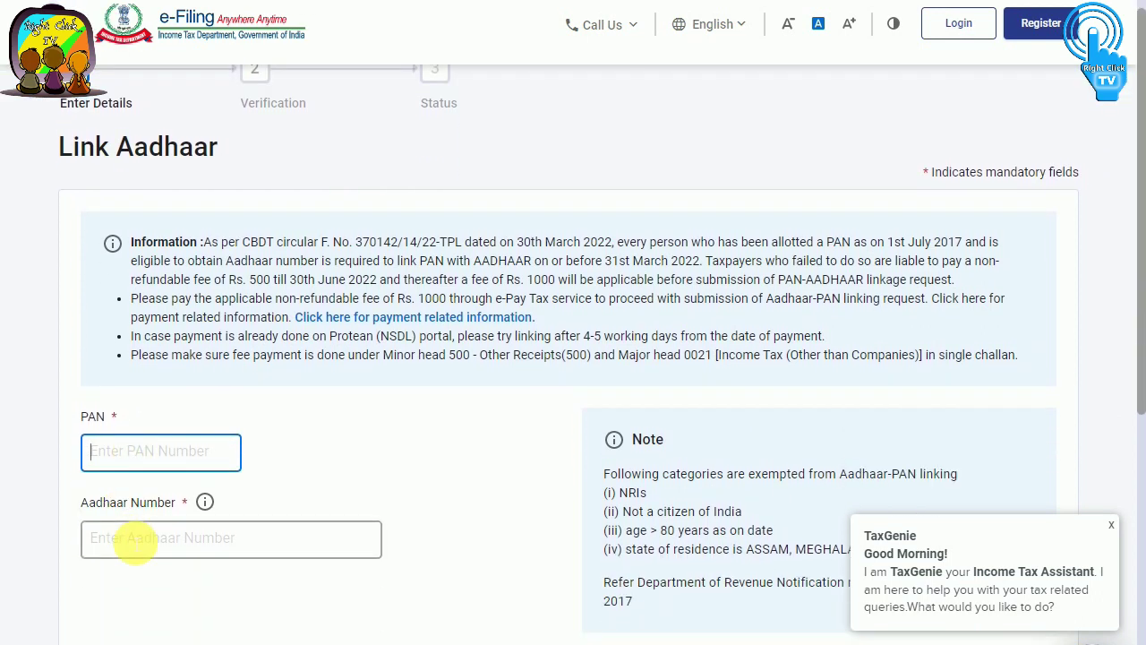
- Close the TaxGenie assistant popup, leaving the PAN and Aadhaar fields blank
left_click(1109, 527)
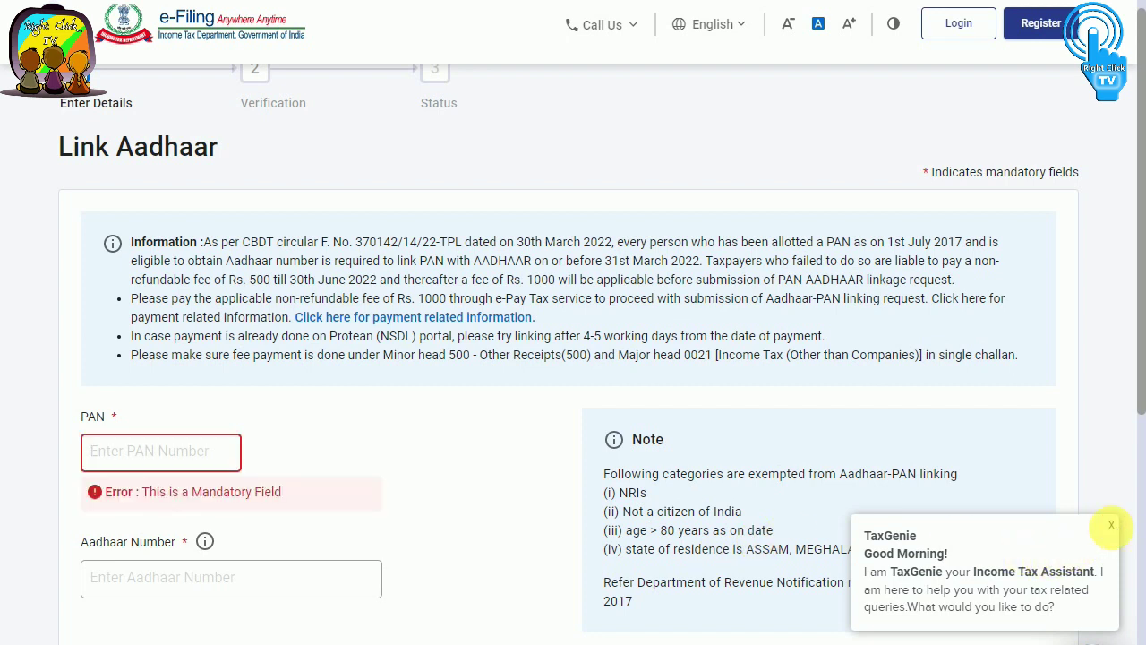
scroll(428, 462, "down", 2)
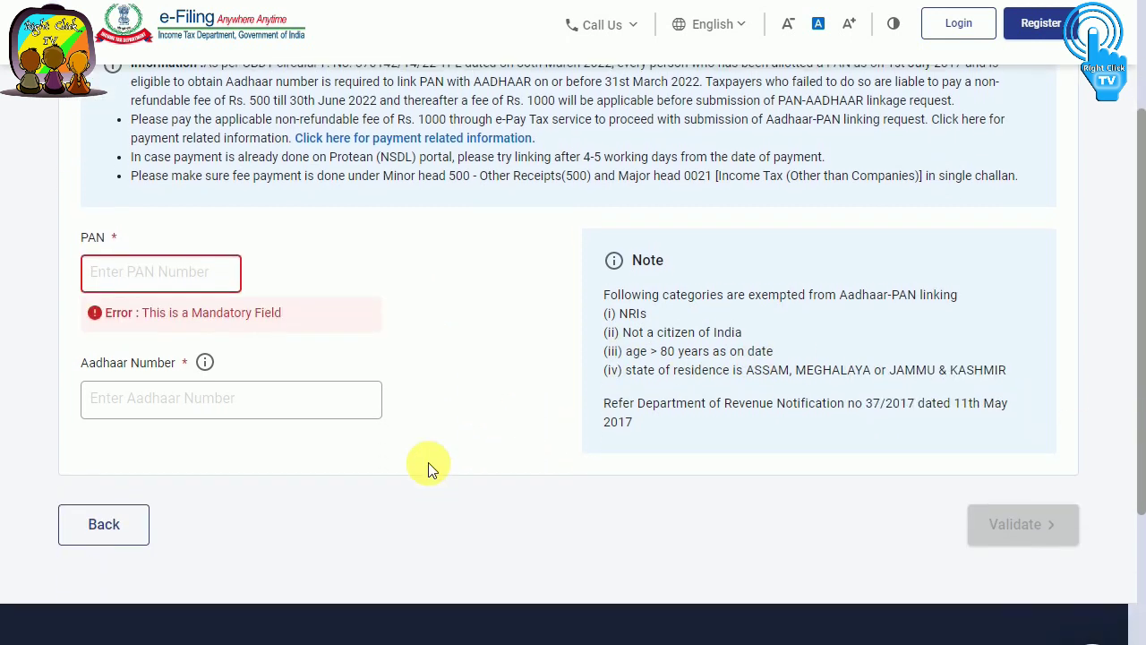
scroll(428, 469, "up", 1)
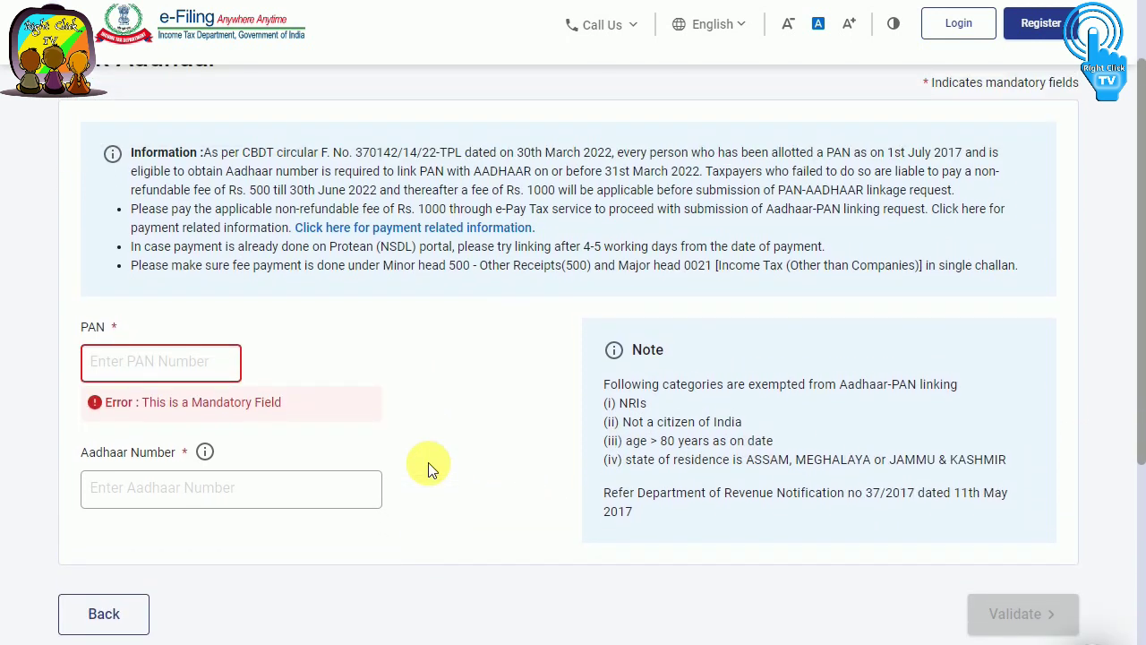
scroll(428, 462, "up", 1)
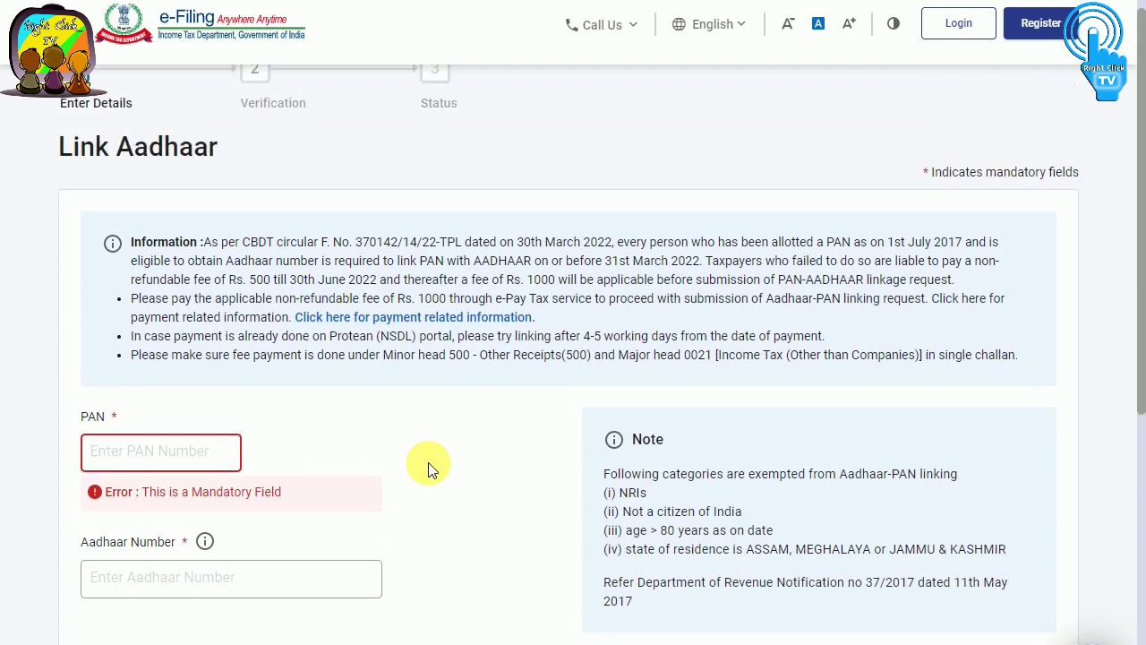
scroll(428, 462, "down", 1)
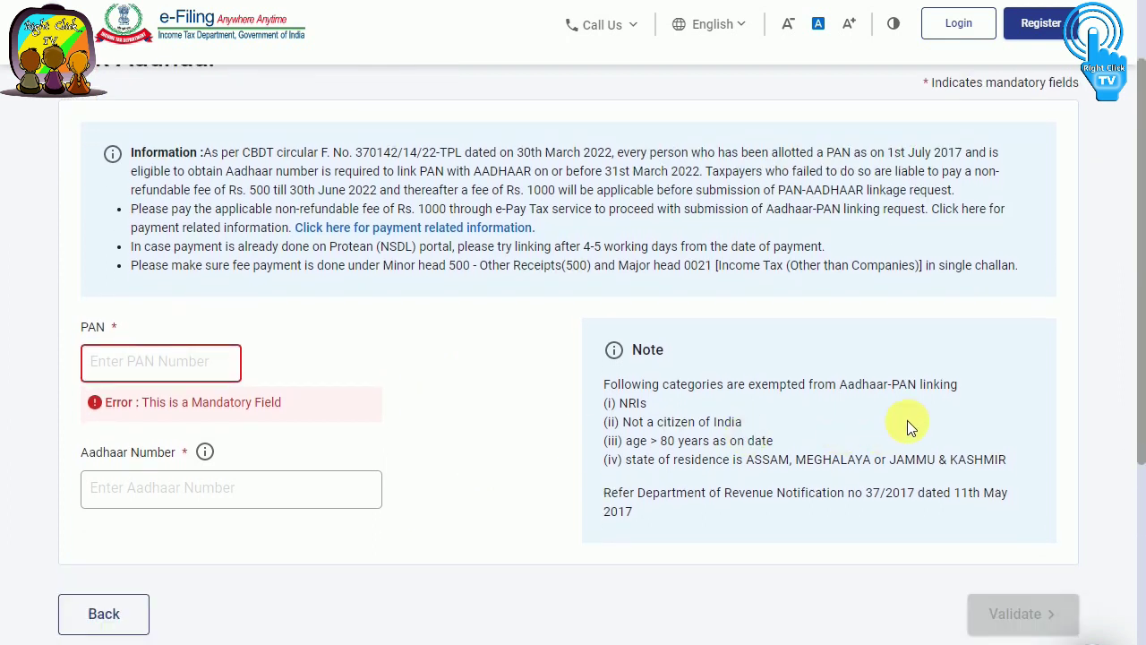
left_click_drag(1136, 413, 1139, 403)
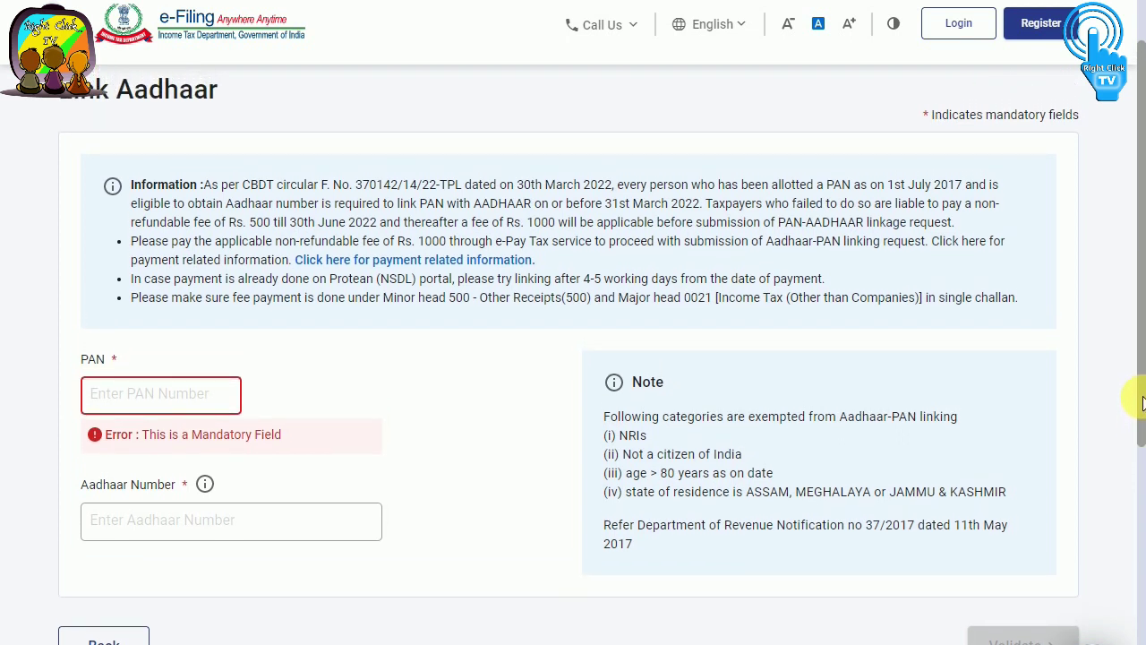